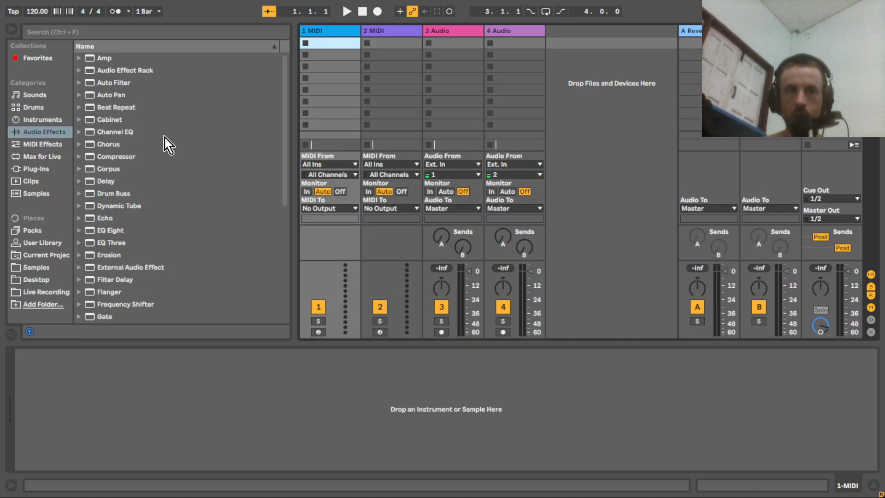
- Load the Operator instrument onto the first MIDI track and set oscillator A's waveform to Saw D
click(45, 119)
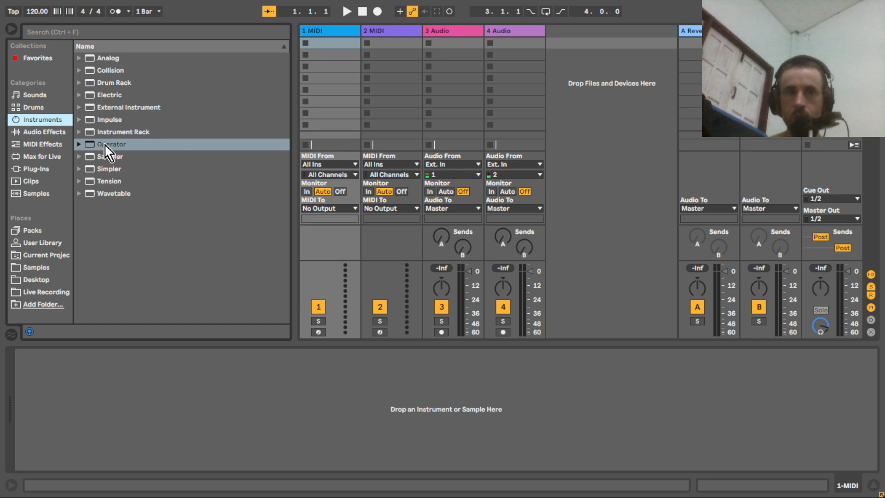
drag(108, 151, 331, 39)
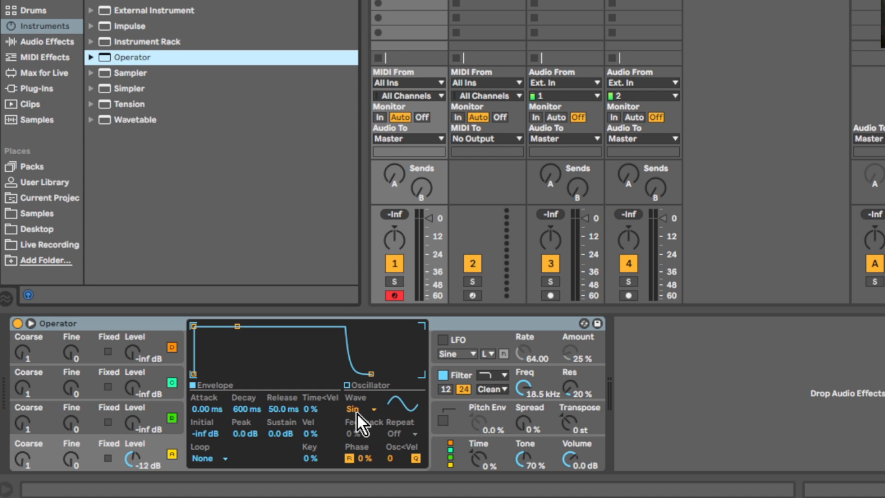
click(339, 413)
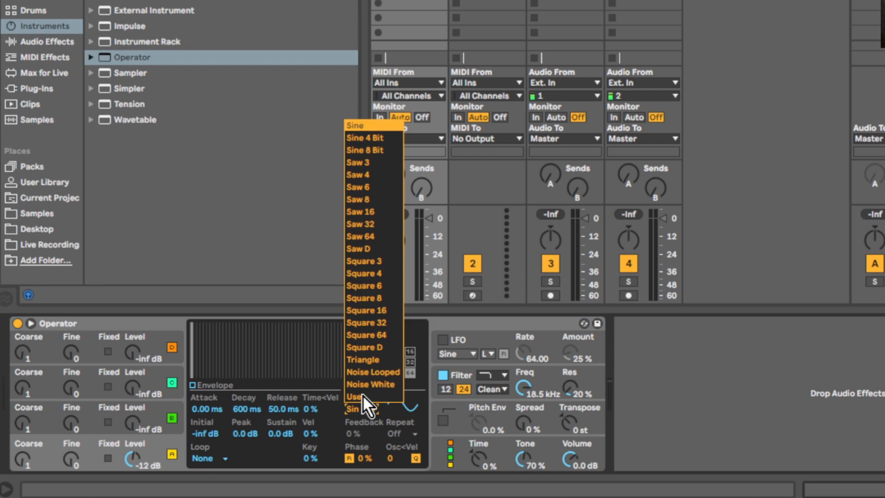
click(369, 250)
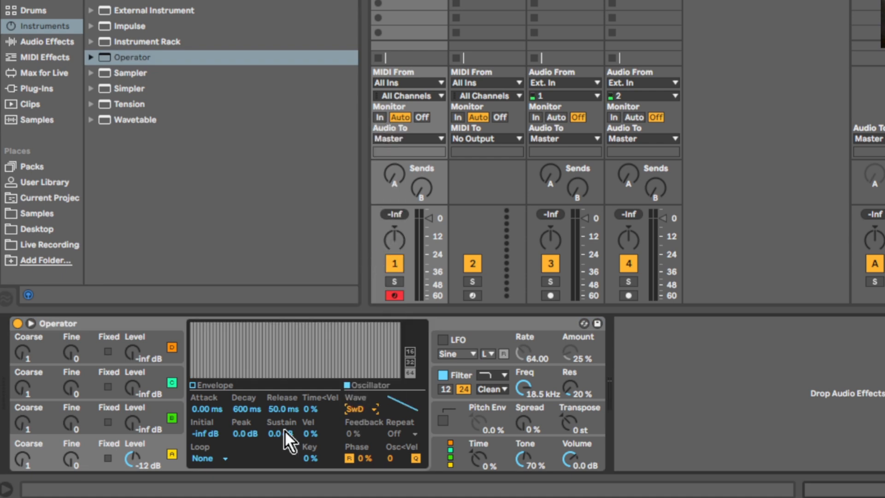
- Shape oscillator A's envelope with a sustain of -8.7 dB, a release of 631 ms and an attack of 1.44 ms
drag(278, 434, 278, 449)
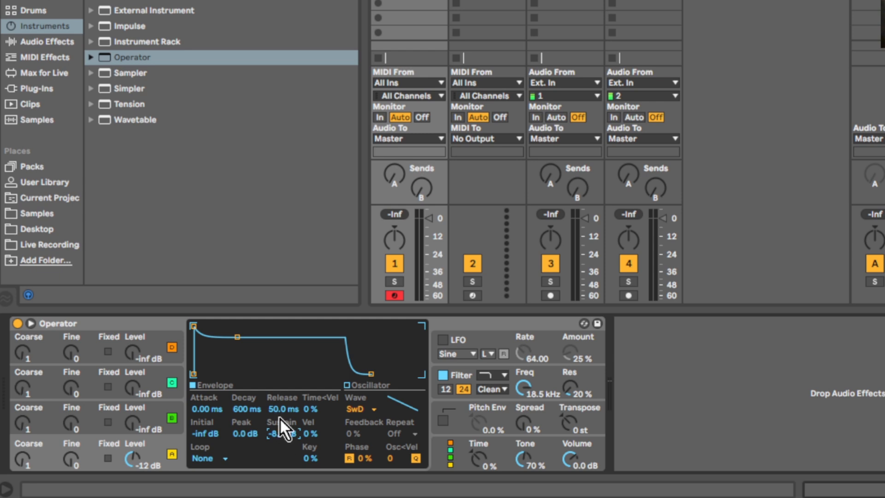
drag(282, 409, 282, 386)
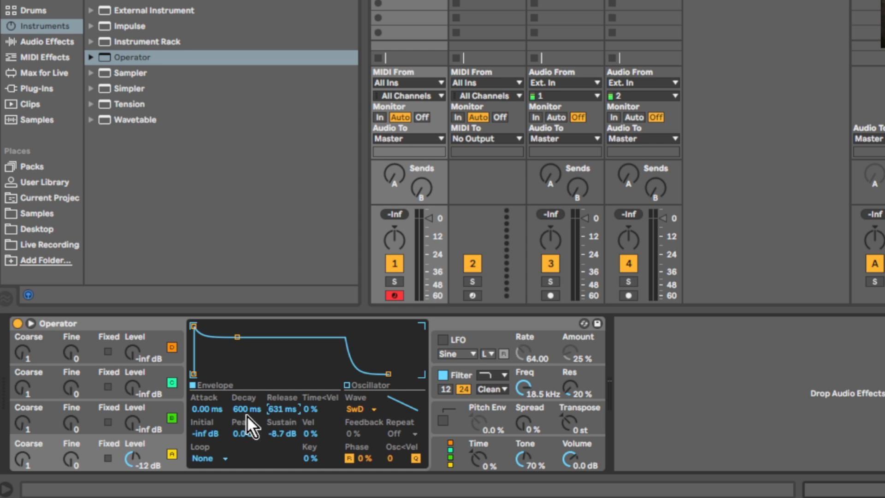
mouse_move(206, 409)
mouse_down()
mouse_move(207, 395)
mouse_move(206, 405)
mouse_up()
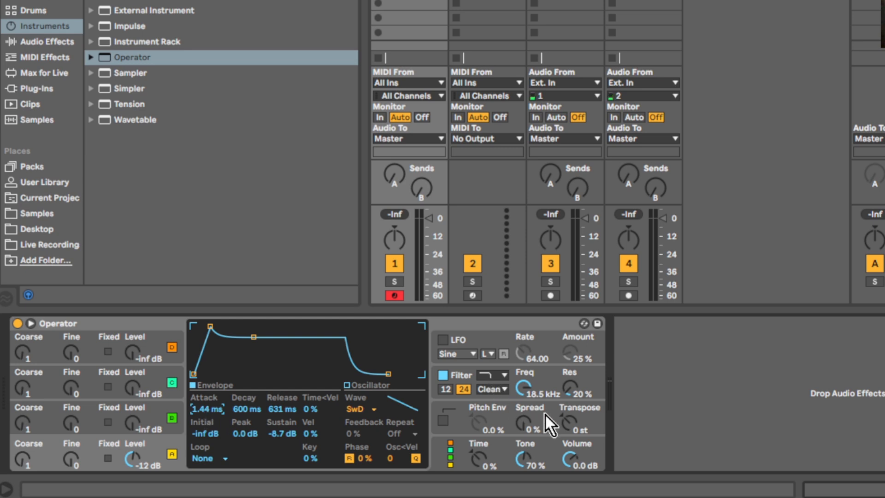
- Switch Operator's filter to band-pass at 549 Hz, raise its envelope amount, and set the spread to 43%
click(485, 375)
click(489, 414)
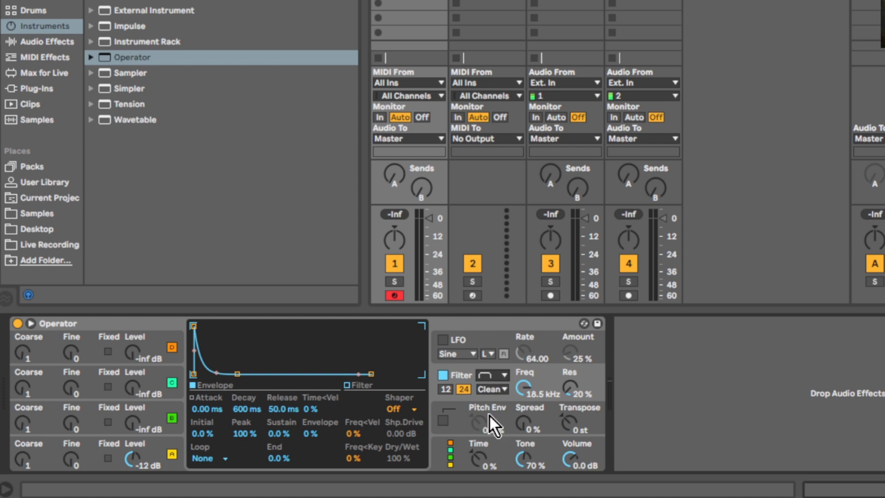
drag(525, 385, 524, 403)
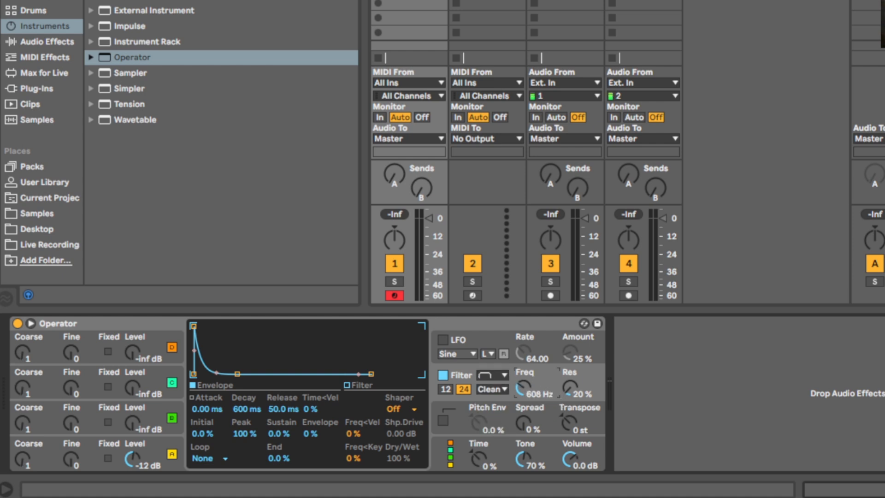
drag(308, 435, 309, 425)
drag(527, 431, 527, 420)
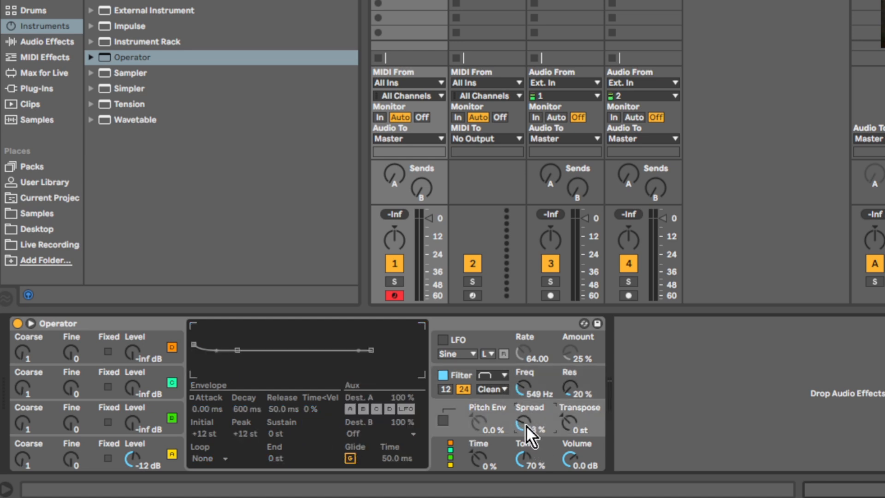
- Route velocity in Operator's modulation matrix to Volume with amount 45.31 and to Filter Freq with amount 79.69
click(440, 466)
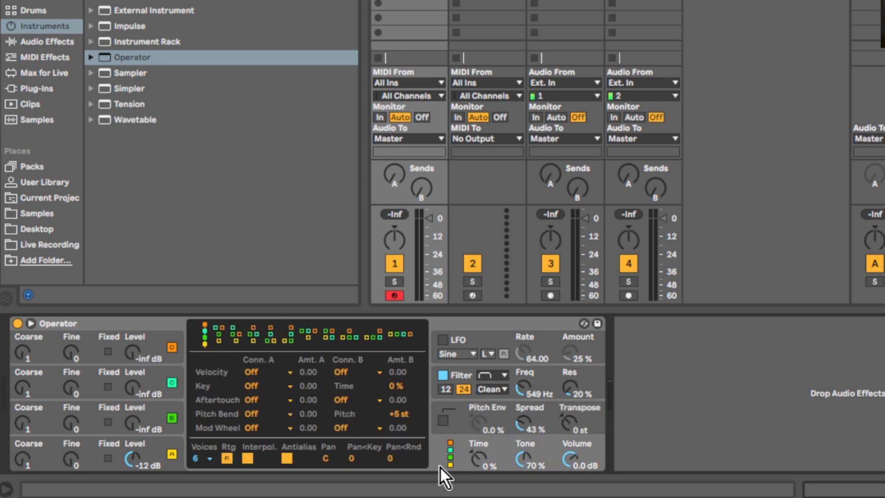
click(261, 371)
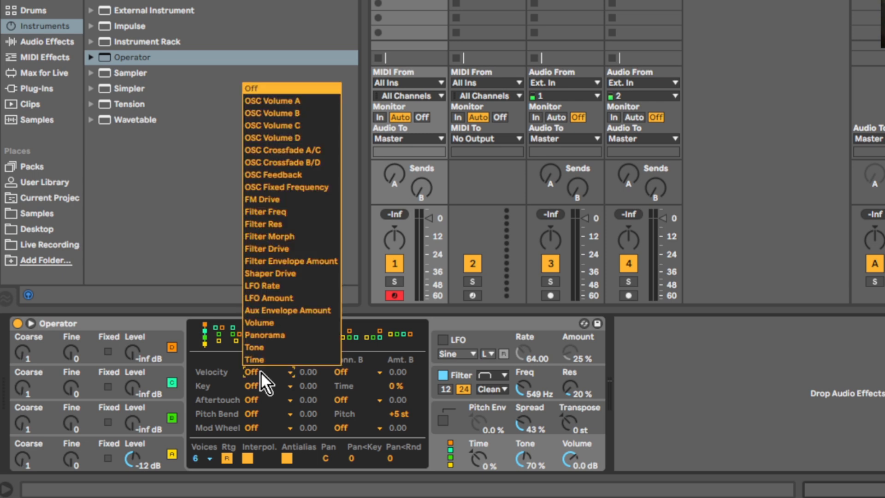
click(280, 323)
drag(308, 372, 308, 350)
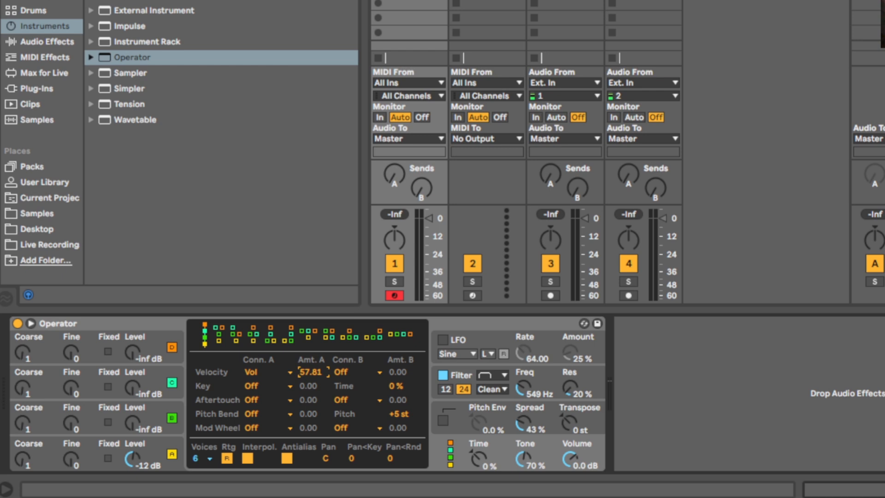
click(346, 373)
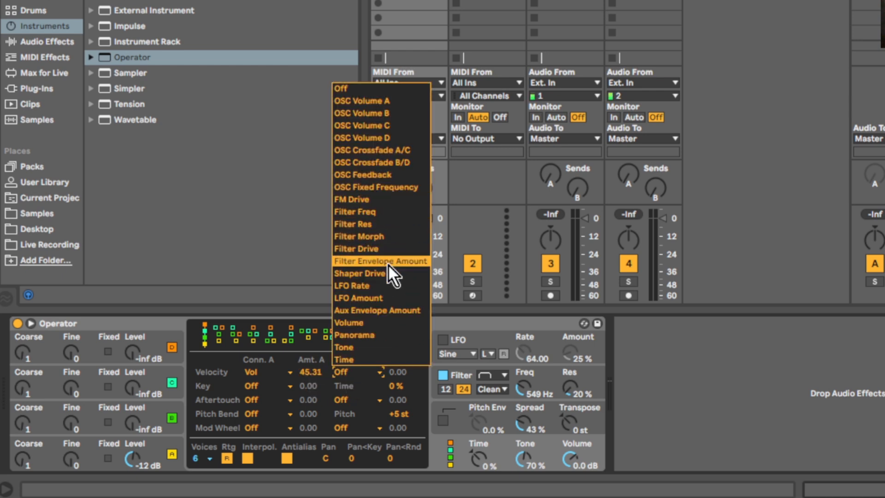
click(377, 211)
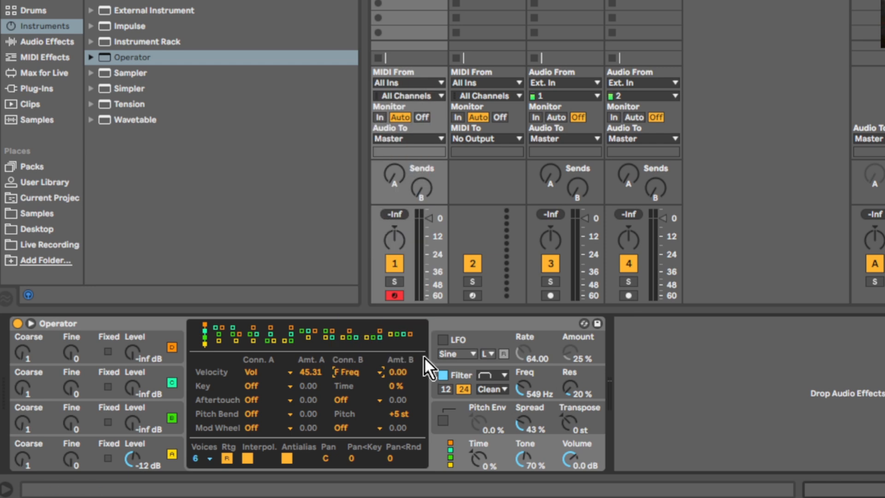
drag(405, 373, 405, 329)
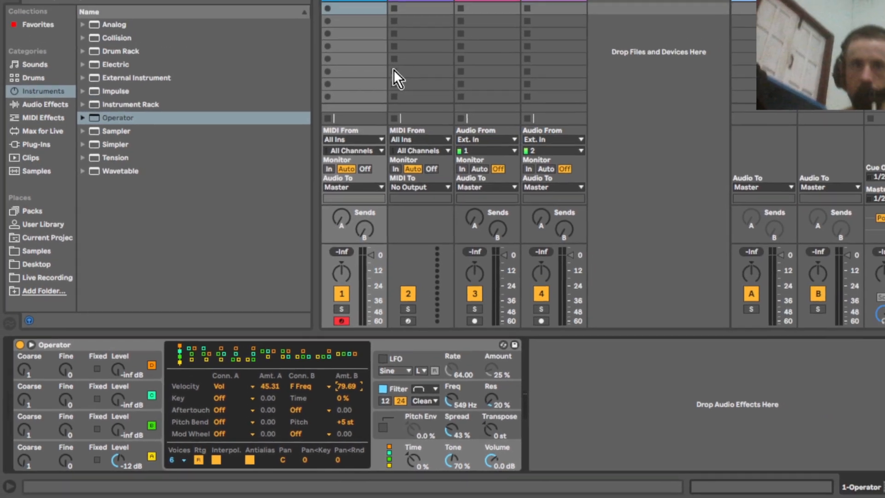
- Create a MIDI clip in the Operator track's first slot and add a 1/16 F3 note at its start
double_click(343, 9)
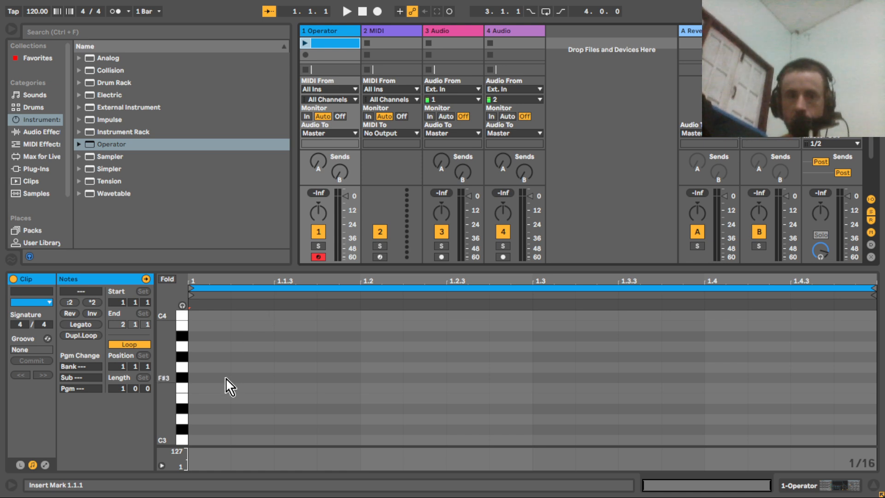
double_click(214, 388)
scroll(163, 387, up, 3)
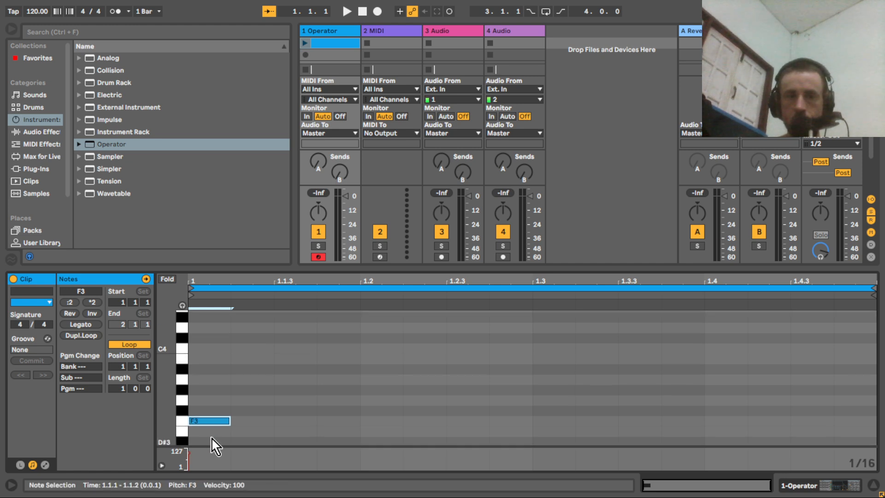
- Stack copies at G#3 and C4 above the F3 note, and repeat the chord at 1.1.2, 1.2, 1.3, 1.3.3, 1.3.4 and 1.4.3
drag(211, 420, 210, 382)
key(Up)
key(Up)
key(Up)
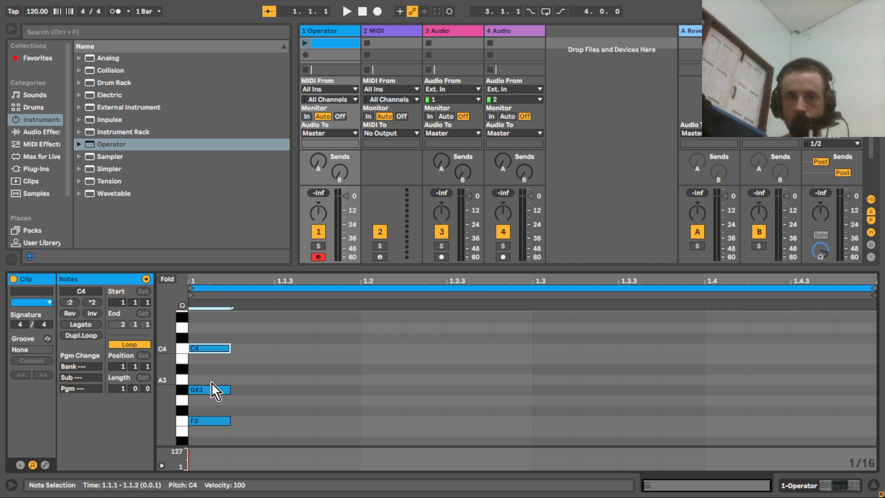
drag(235, 431, 805, 352)
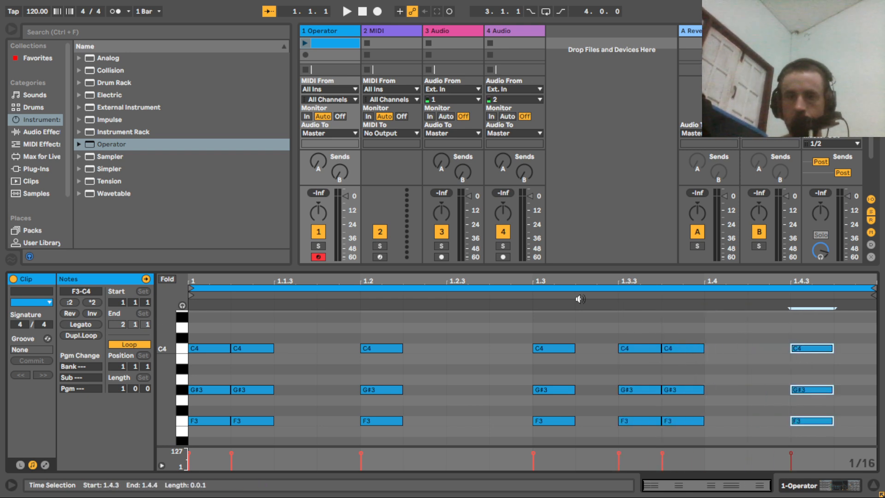
- Enlarge the velocity editor and draw varied chord velocities, with 30 on the first chord, 4 at 1.3 and 112 at 1.3.4
drag(509, 263, 482, 82)
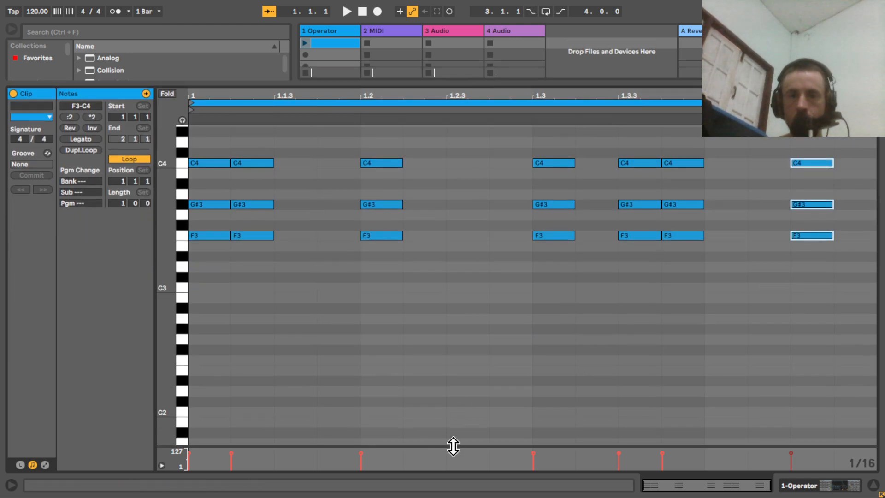
drag(453, 446, 438, 288)
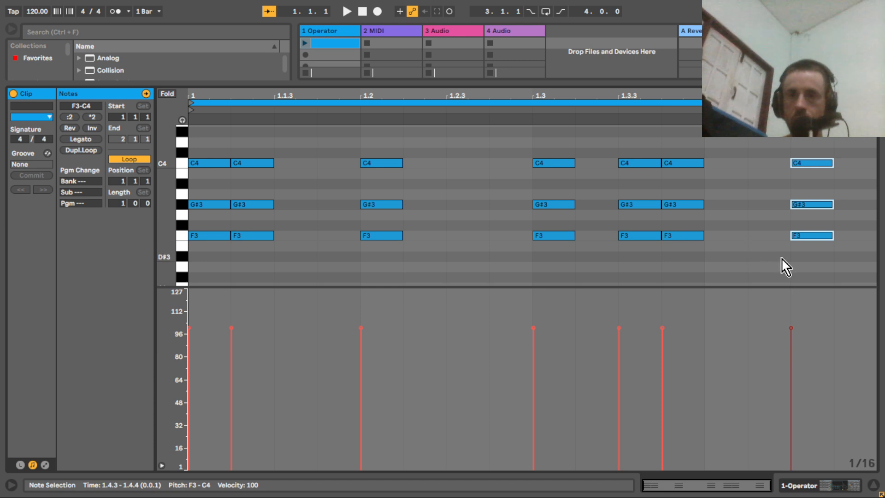
drag(805, 260, 208, 142)
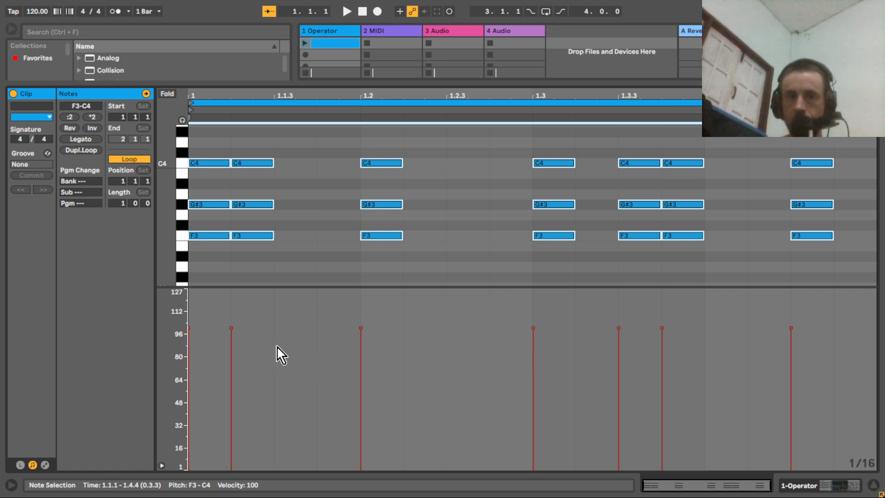
key(b)
drag(233, 352, 228, 428)
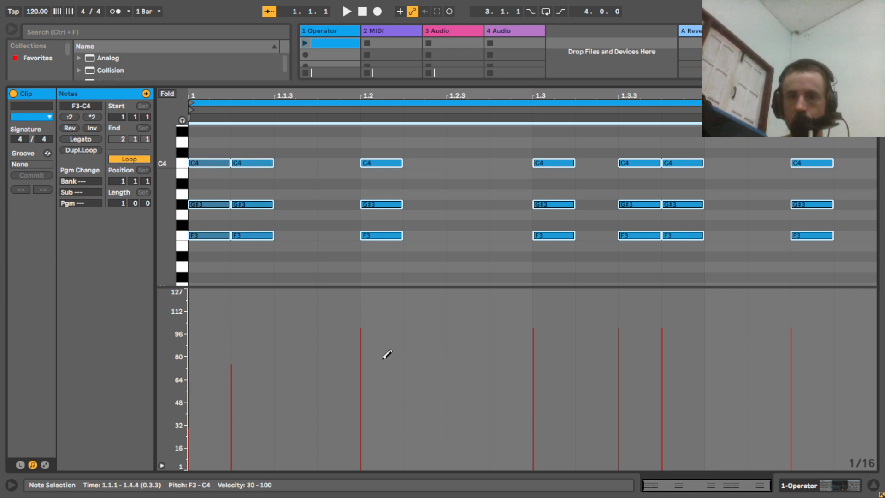
click(534, 464)
click(619, 415)
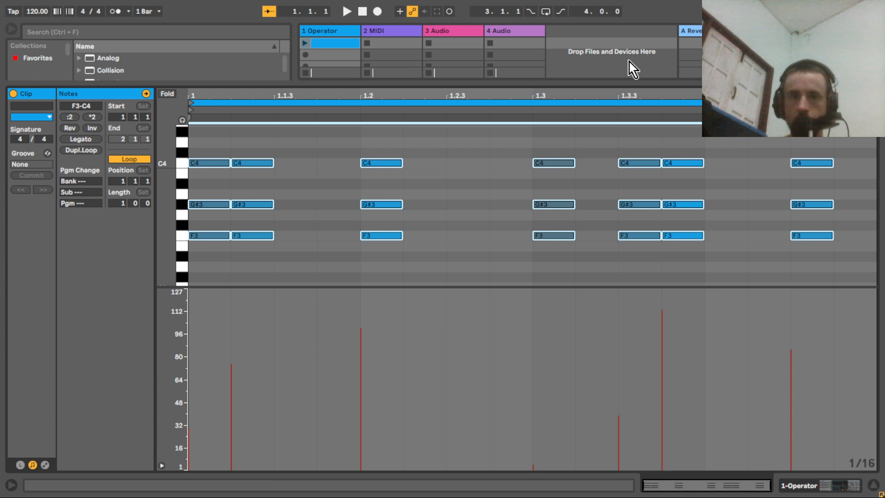
- Return to the Operator device view and launch the chord clip to audition it, stopping playback after a few bars
key(shift+Tab)
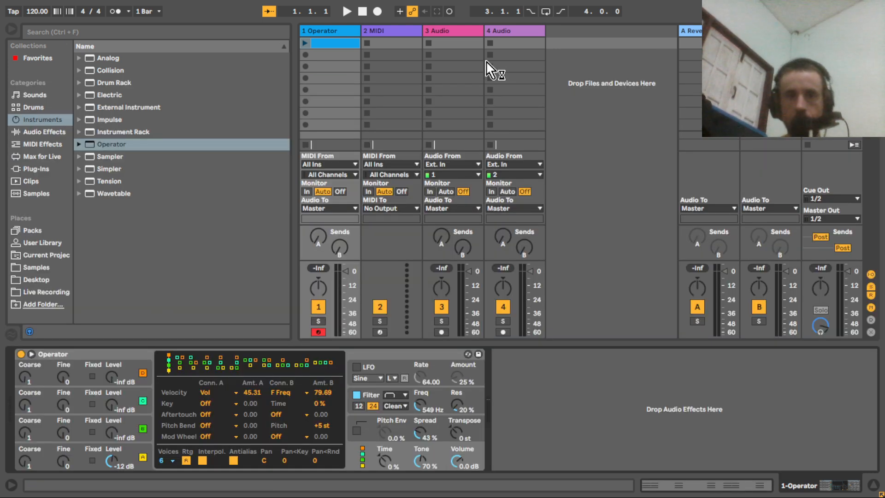
click(305, 43)
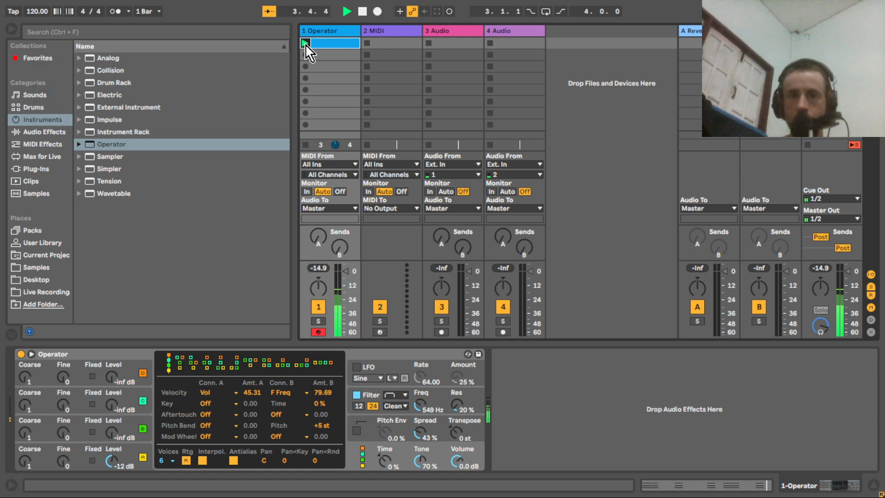
key(space)
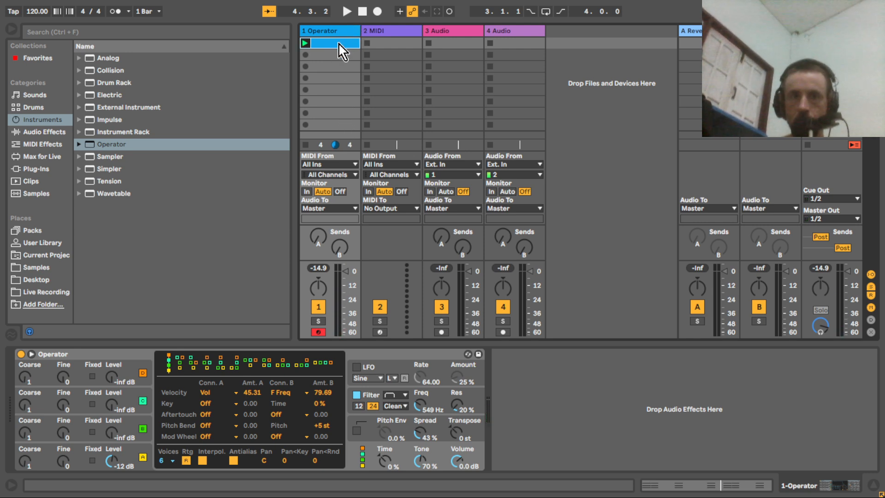
- Reopen the chord clip, leave draw mode, and transpose all its notes down two octaves to F1, G#1 and C2
double_click(341, 43)
key(b)
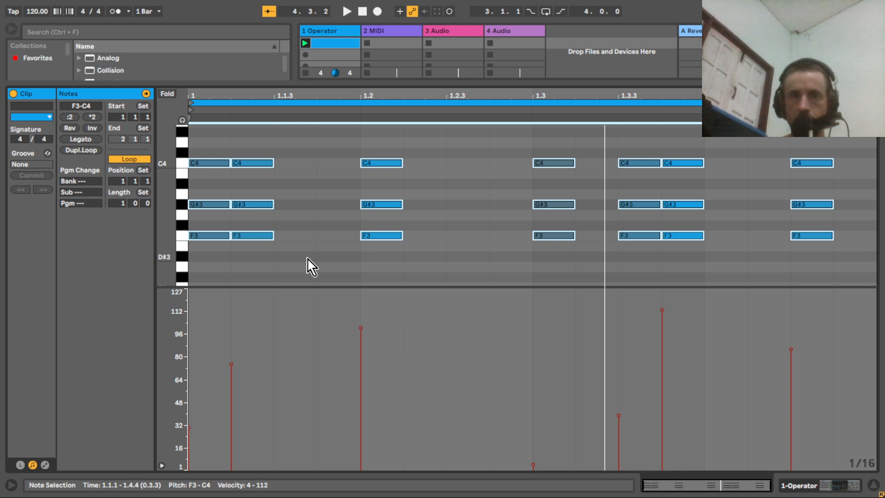
key(shift+Down)
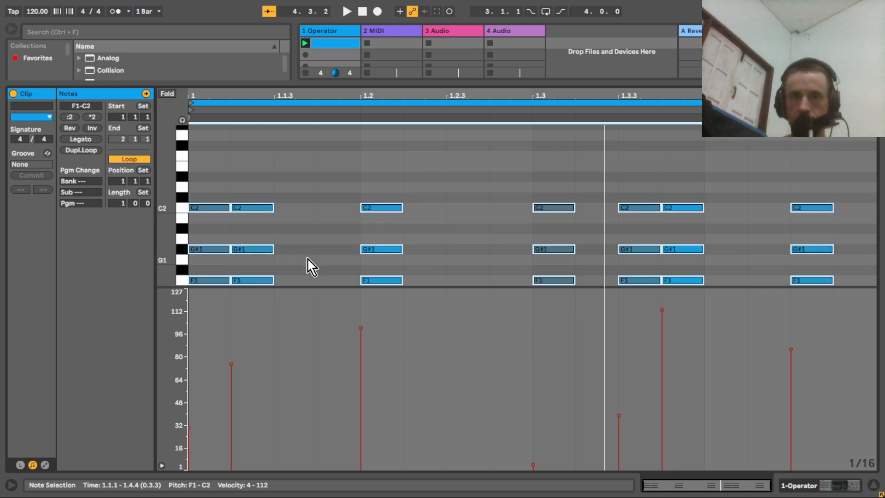
- Go back to the Operator device view and briefly play the transposed chord clip
key(shift+Tab)
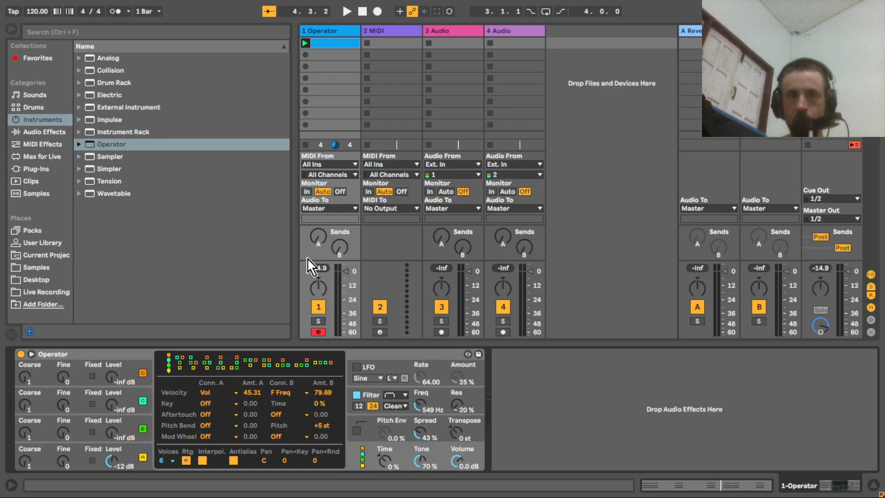
key(space)
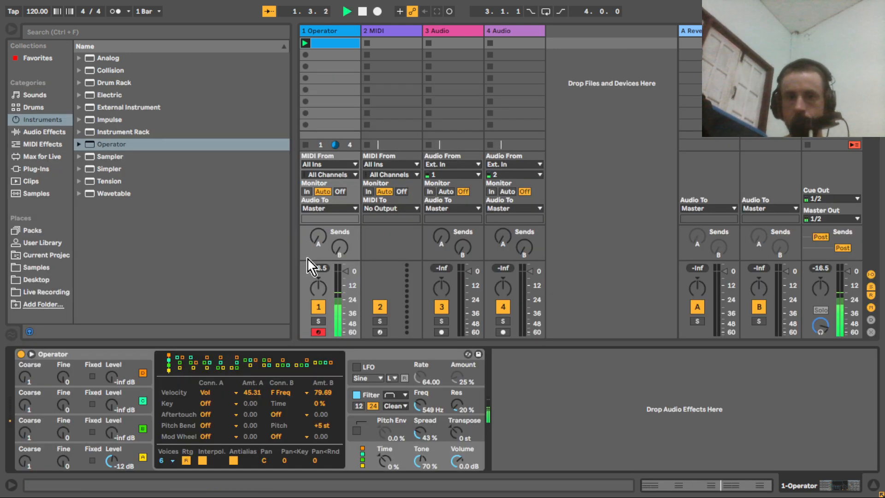
key(space)
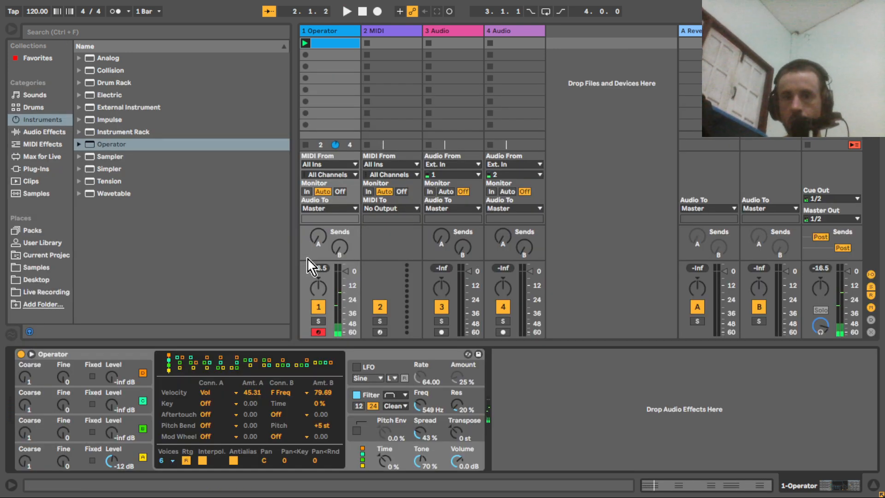
- Add the Compressor audio effect after Operator on the first track
click(43, 132)
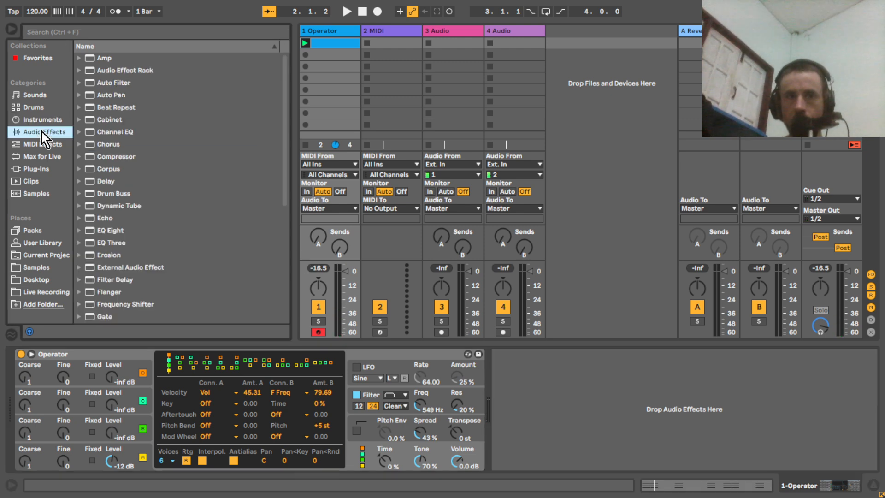
double_click(109, 158)
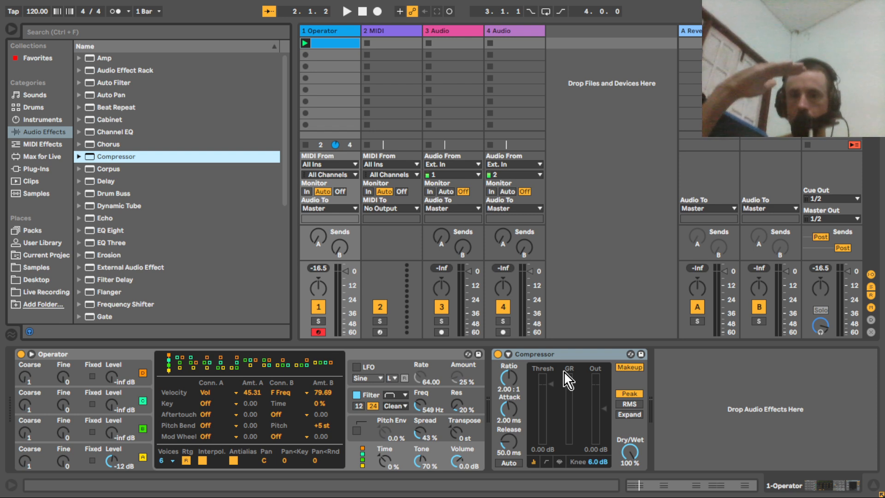
- Set the Compressor's threshold to -29.0 dB and attack to 7.20 ms while auditioning the clip at a lower system volume
drag(552, 386, 508, 400)
key(space)
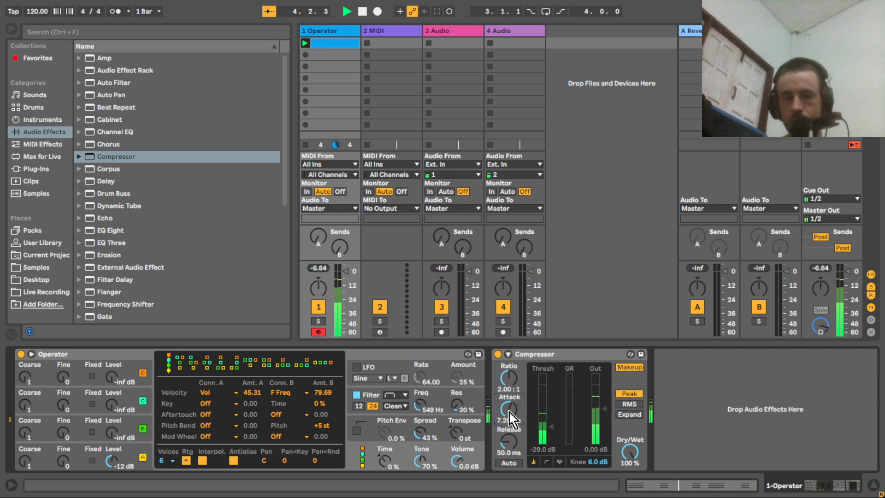
key(XF86AudioLowerVolume)
key(XF86AudioLowerVolume)
key(XF86AudioLowerVolume)
key(XF86AudioLowerVolume)
key(XF86AudioLowerVolume)
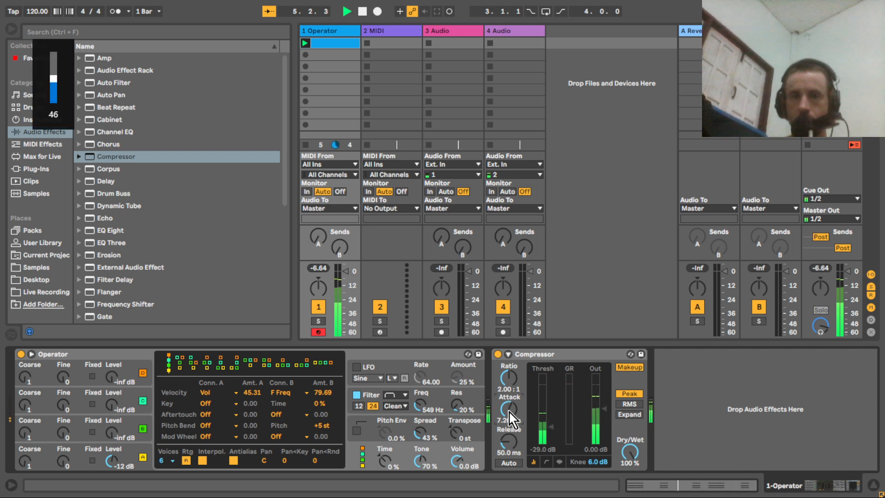
key(space)
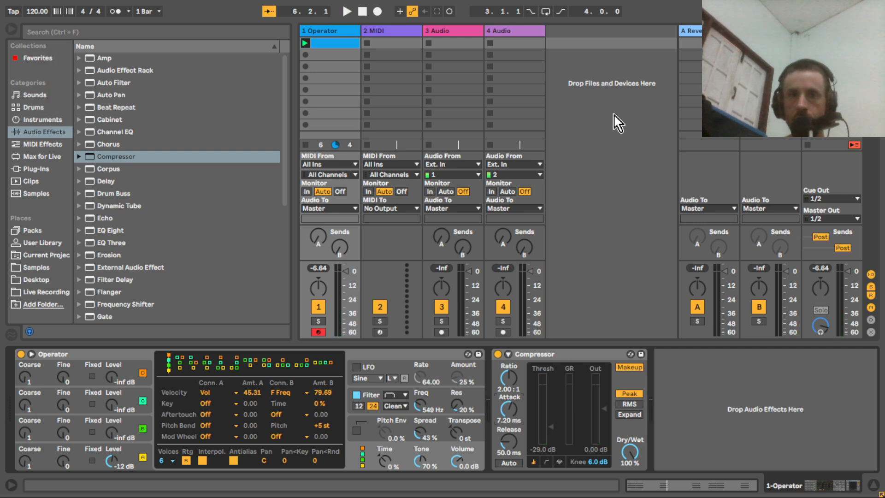
- Open the chord clip and duplicate its whole loop twice to extend the pattern to four bars
double_click(335, 52)
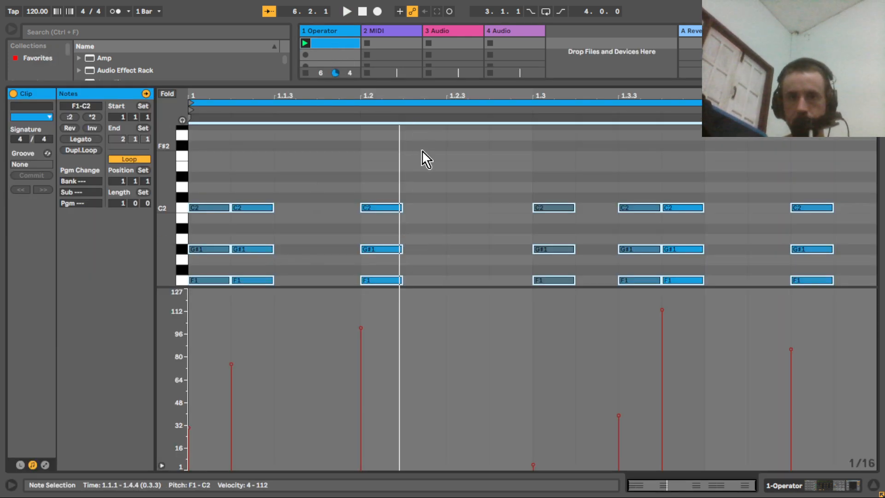
click(383, 101)
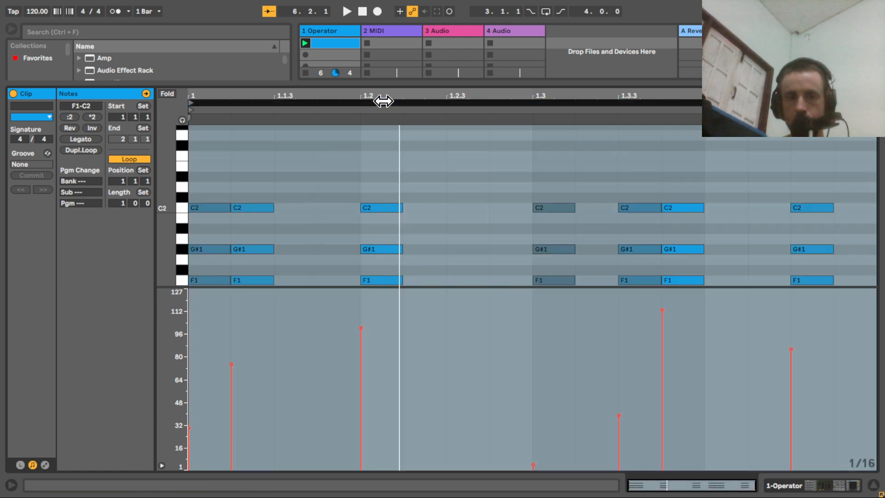
key(ctrl+d)
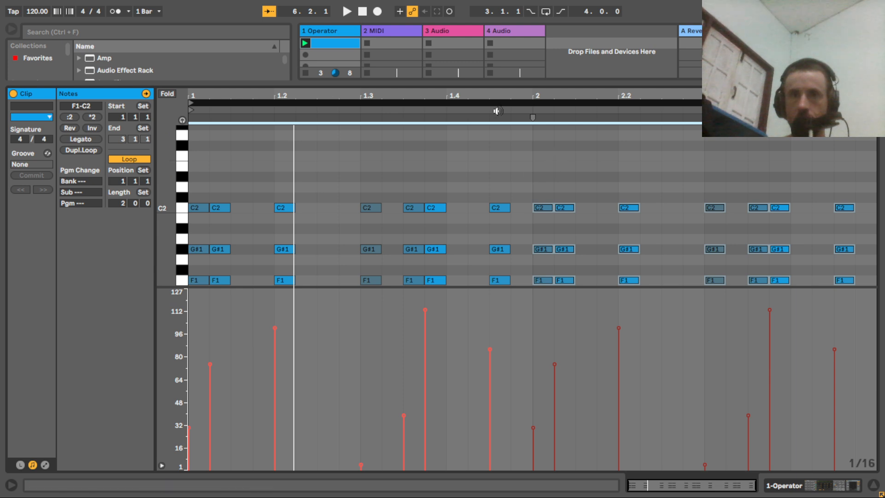
key(ctrl+d)
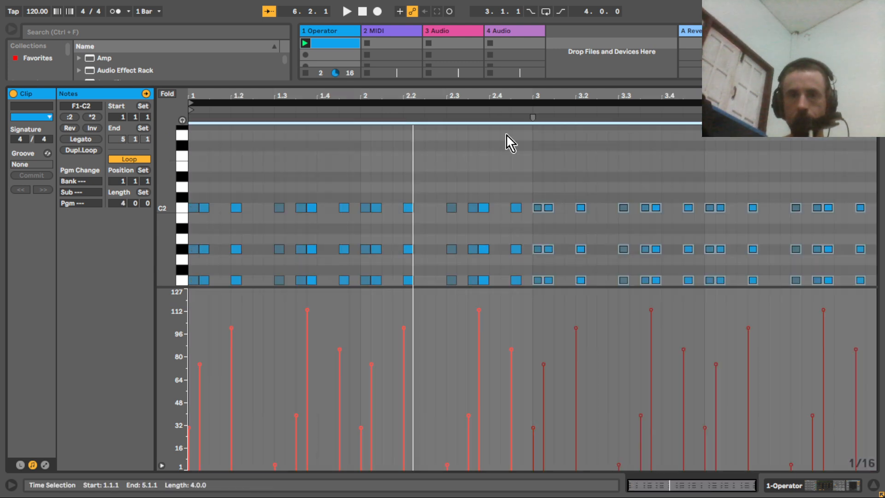
- Delete all the chords in bar 2 and every chord in bar 4 except its last one
drag(366, 182, 523, 322)
key(Delete)
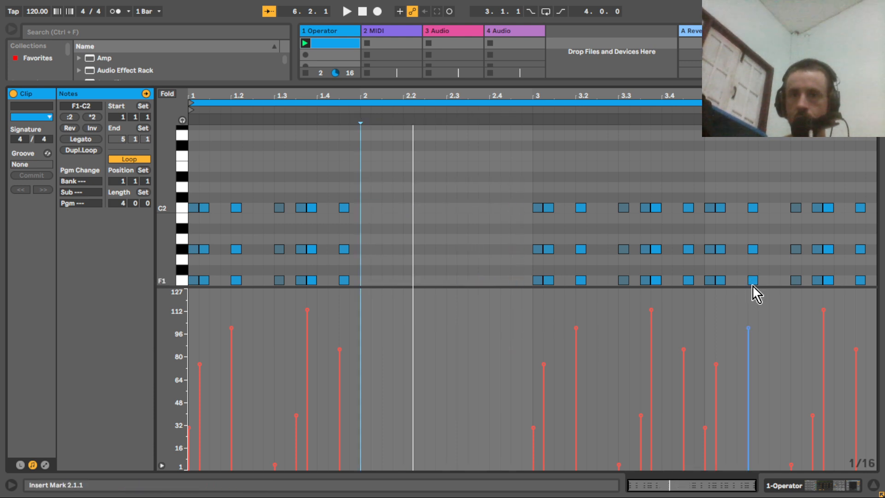
drag(709, 186, 878, 194)
key(Delete)
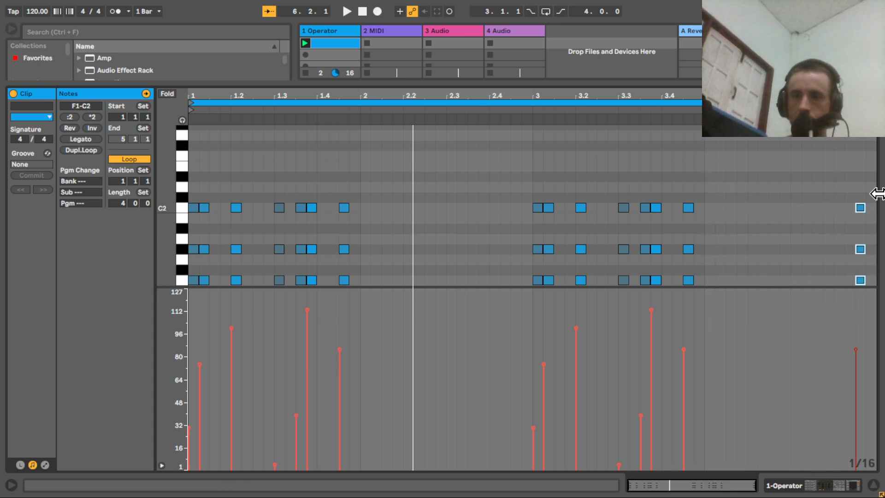
- Transpose the last chord of bar 4 up five semitones to A#1, C#2 and F2, and audition the clip
key(Up)
key(Up)
key(Up)
key(Up)
key(Up)
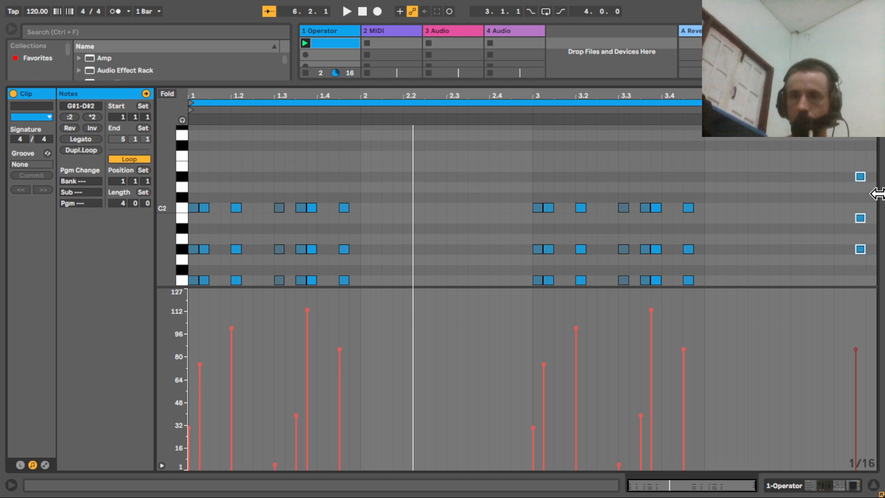
key(space)
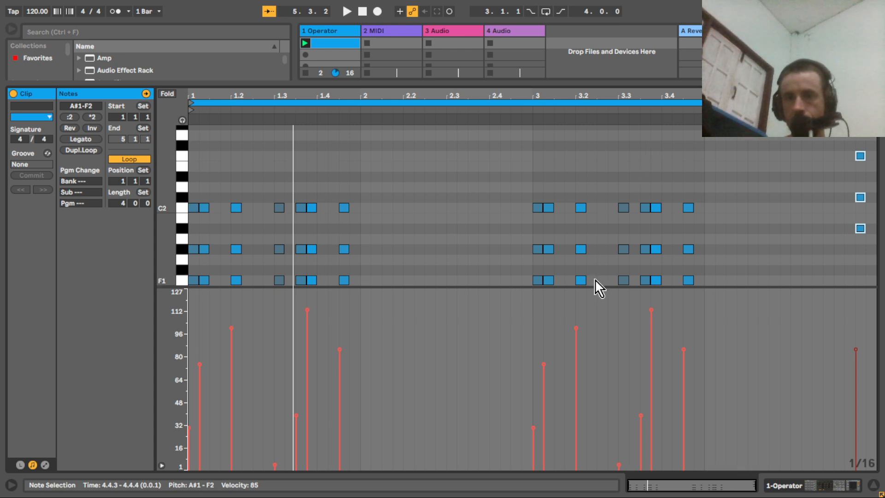
- Vary the velocities of bar 3's first three chords to about 58, 91 and 57
drag(598, 286, 535, 206)
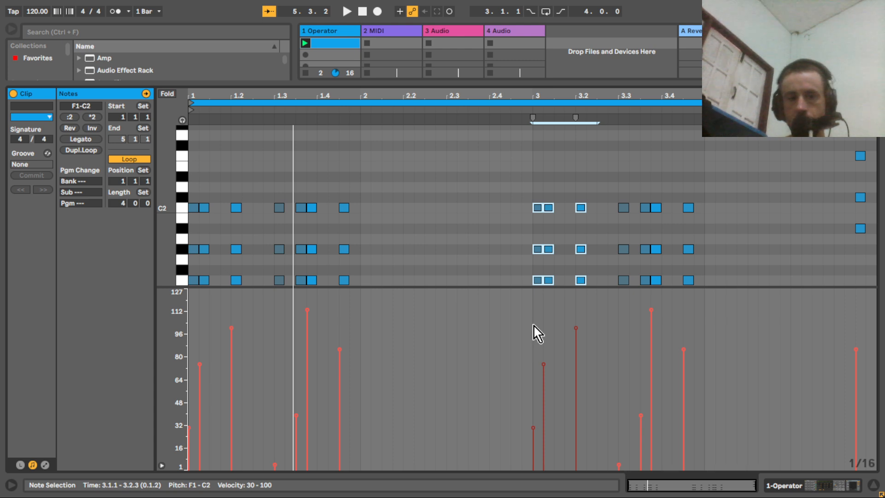
drag(534, 325, 582, 409)
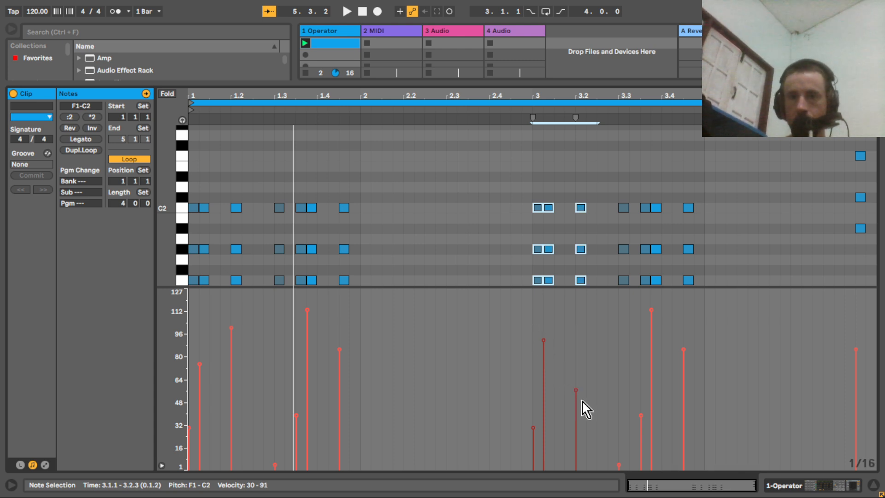
drag(521, 290, 541, 215)
drag(535, 435, 533, 396)
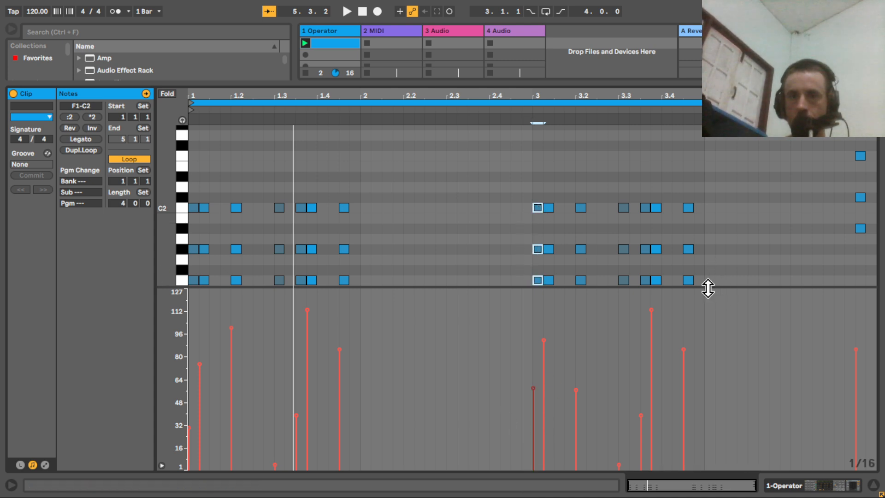
- Delete the chord at 3.3.3, set bar 3's last two chords to velocities 85 and 112, and audition the clip
drag(705, 291, 674, 242)
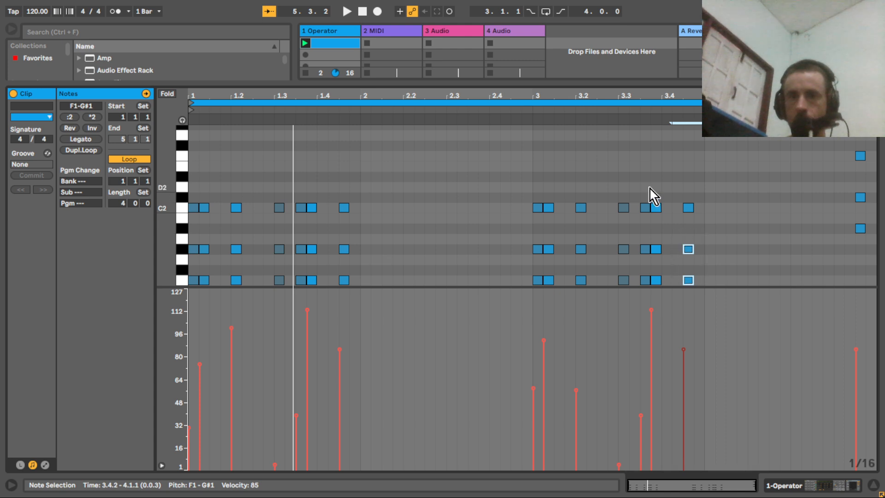
drag(645, 188, 644, 282)
key(Delete)
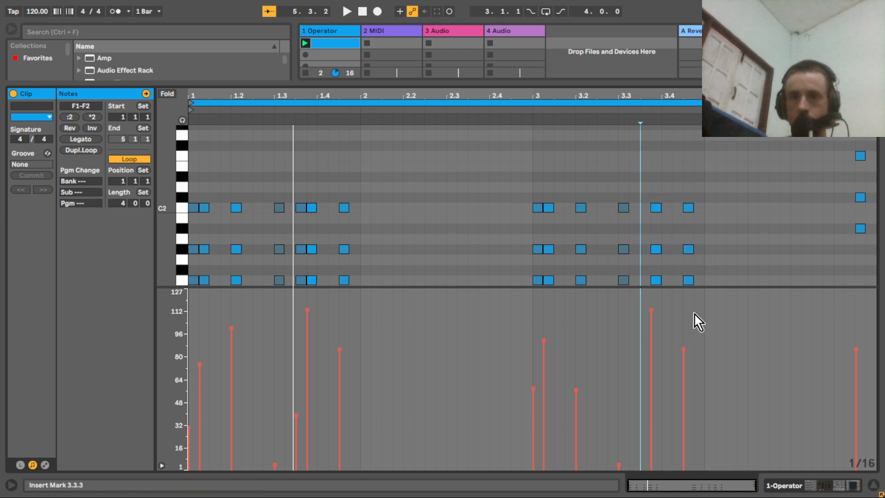
drag(711, 290, 665, 213)
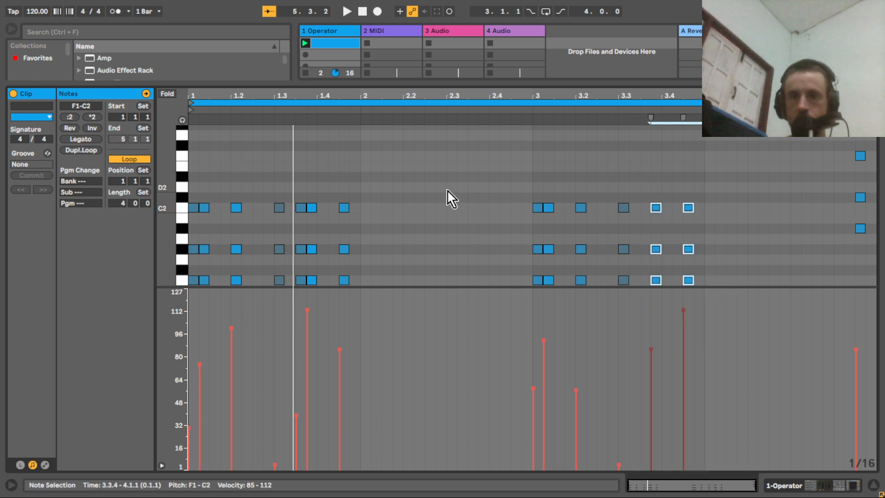
key(space)
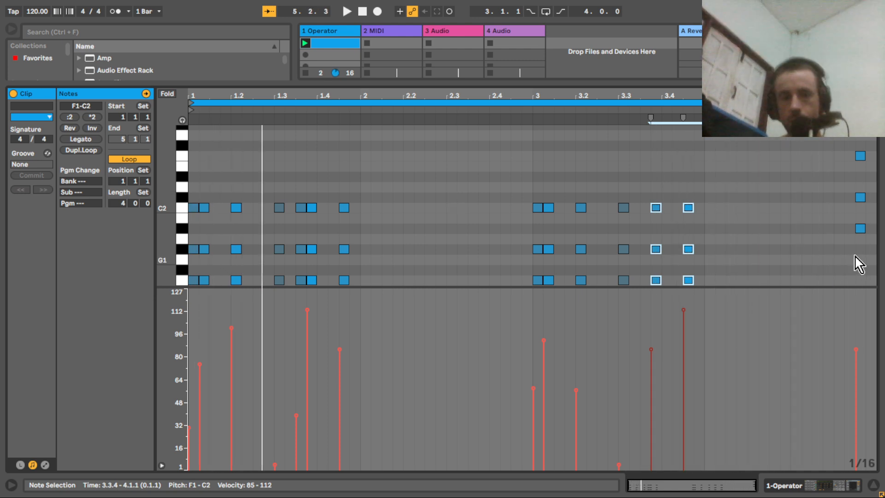
- Return to the device chain, insert a Delay between Operator and the Compressor, and briefly check the clip's notes
key(shift+Tab)
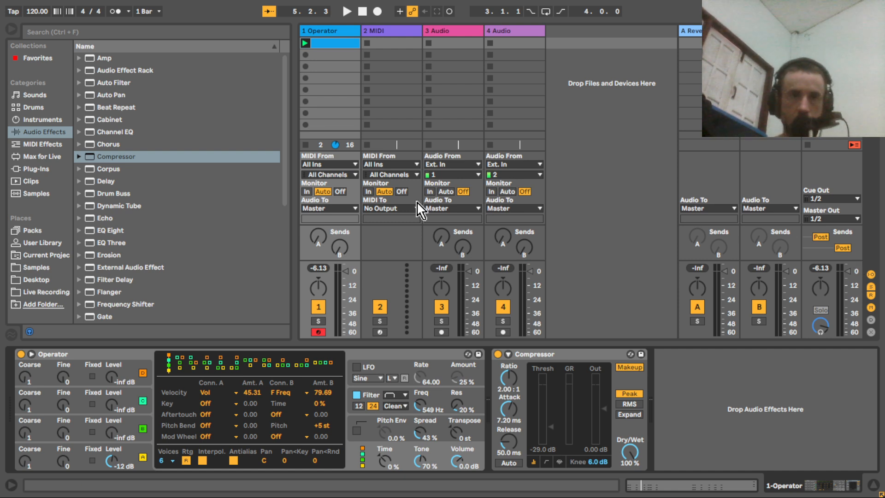
click(287, 137)
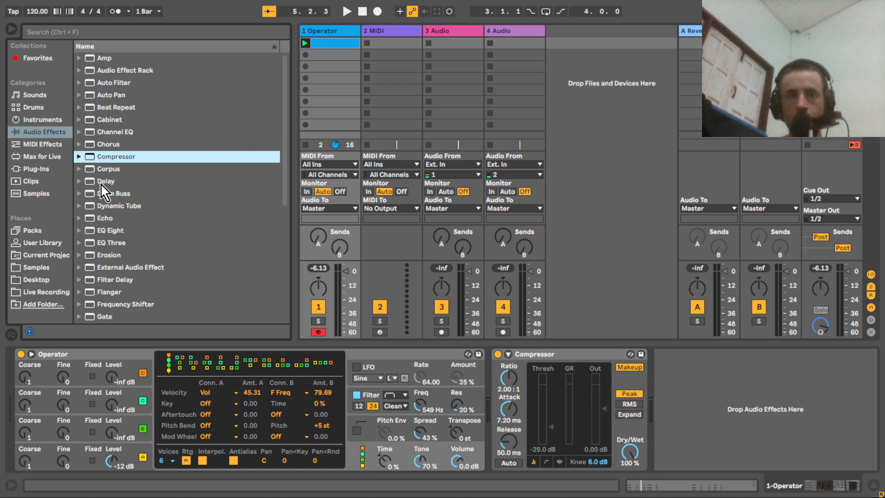
drag(102, 182, 484, 394)
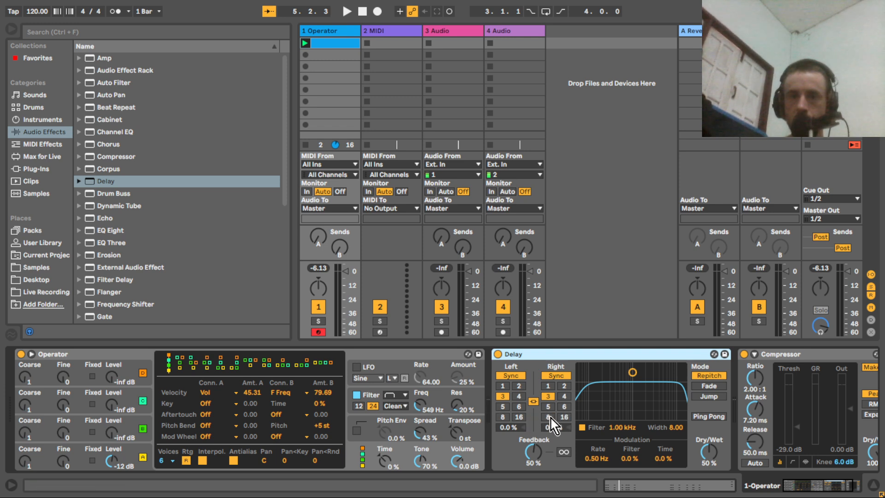
key(shift+Tab)
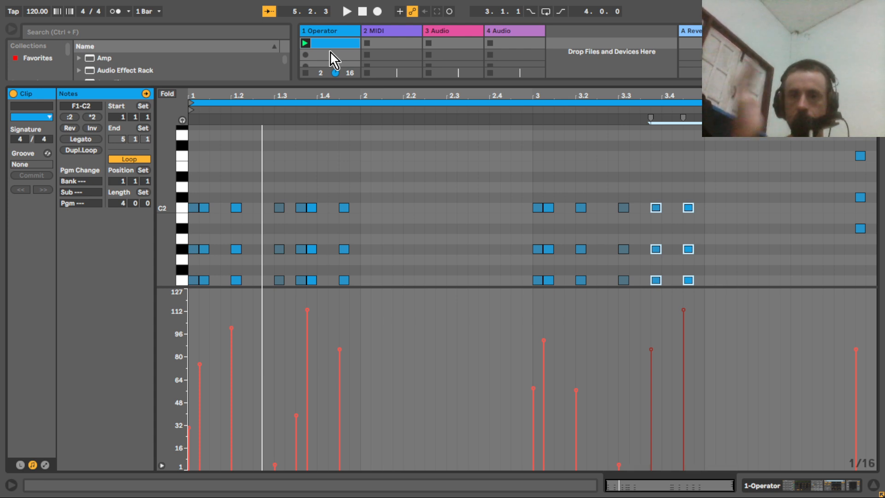
key(shift+Tab)
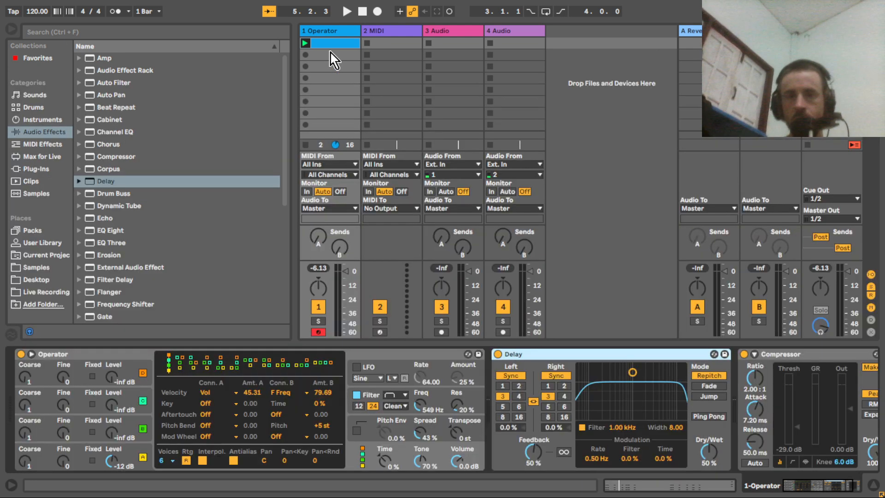
- Set both Delay channels to 8 sixteenths and, during playback, narrow its filter to 835 Hz with width 1.39
click(548, 416)
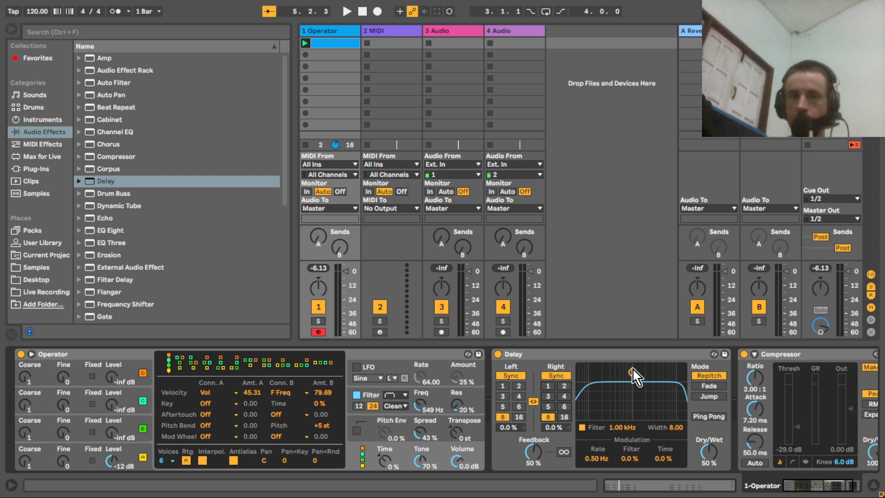
key(space)
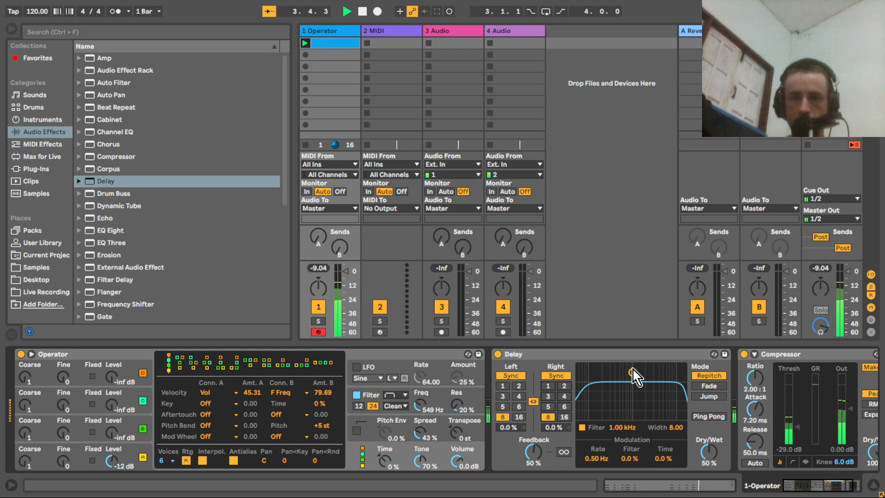
drag(634, 374, 629, 410)
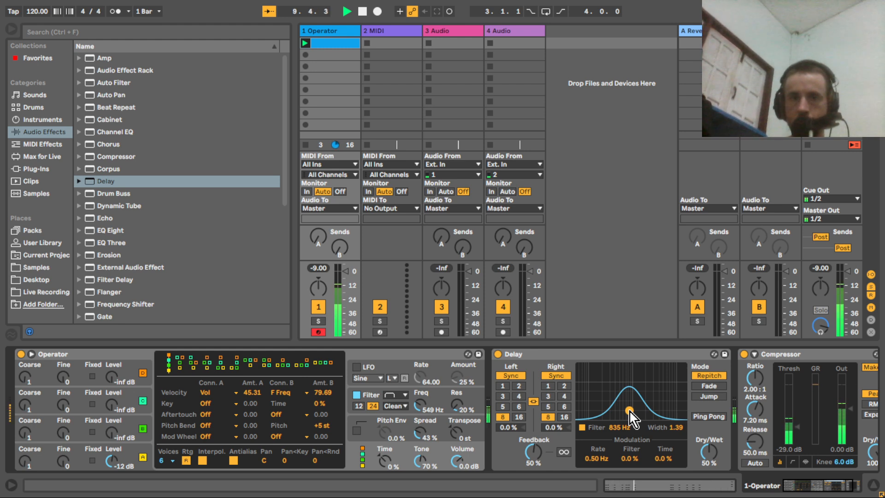
- Enable Ping Pong on the Delay, set its Dry/Wet to 55%, and audition the clip
click(707, 417)
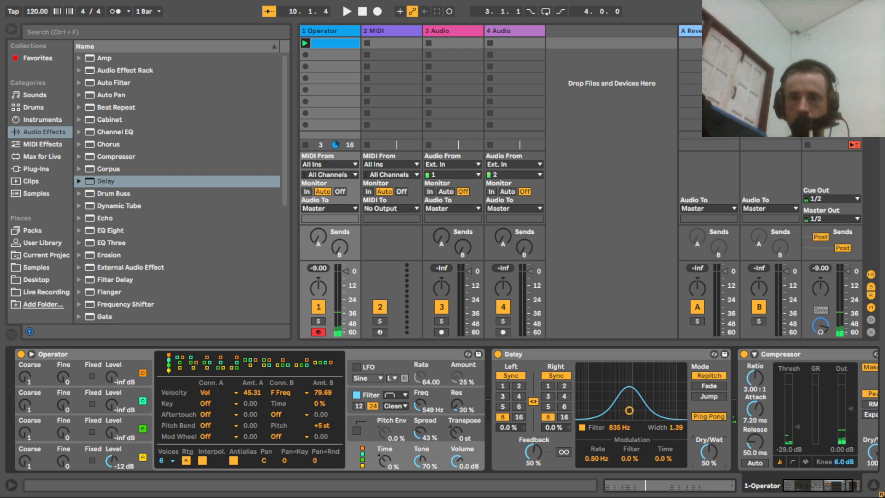
key(space)
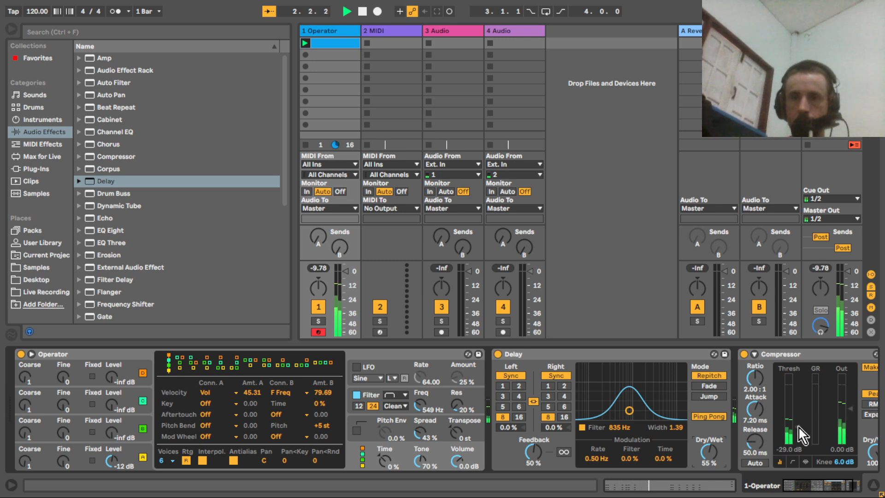
click(807, 486)
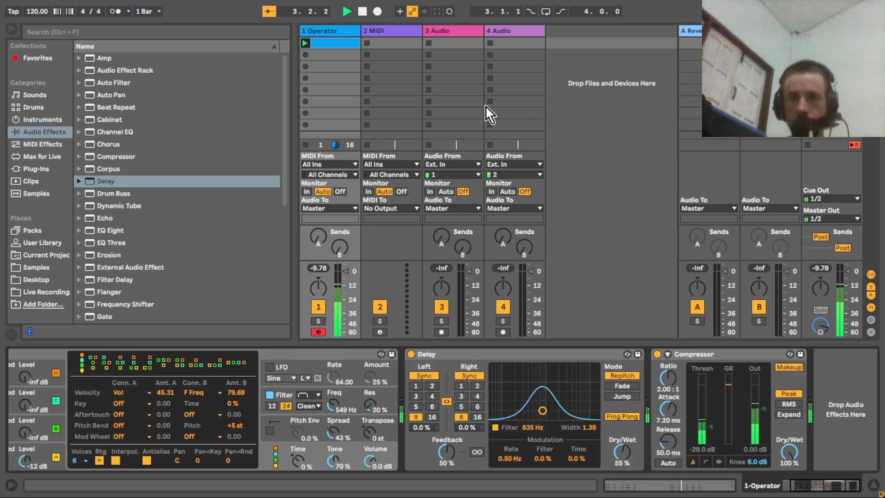
key(space)
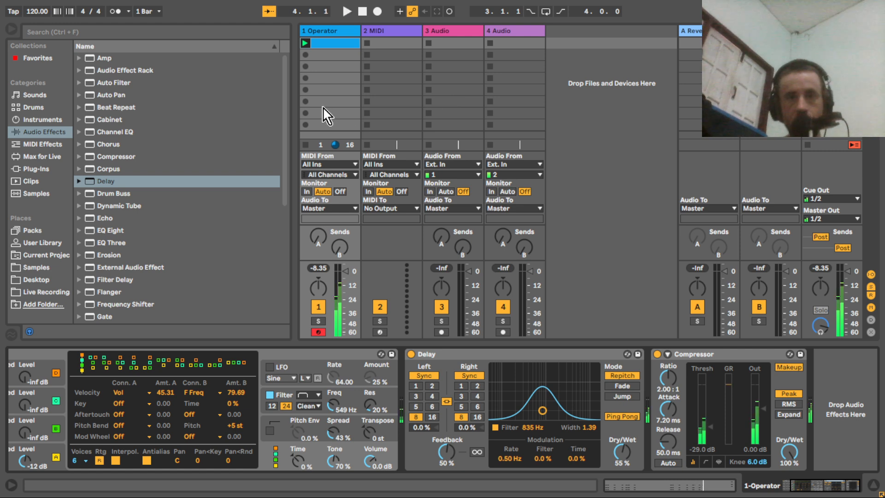
- Insert the Reverb audio effect between the Delay and the Compressor
drag(285, 98, 178, 262)
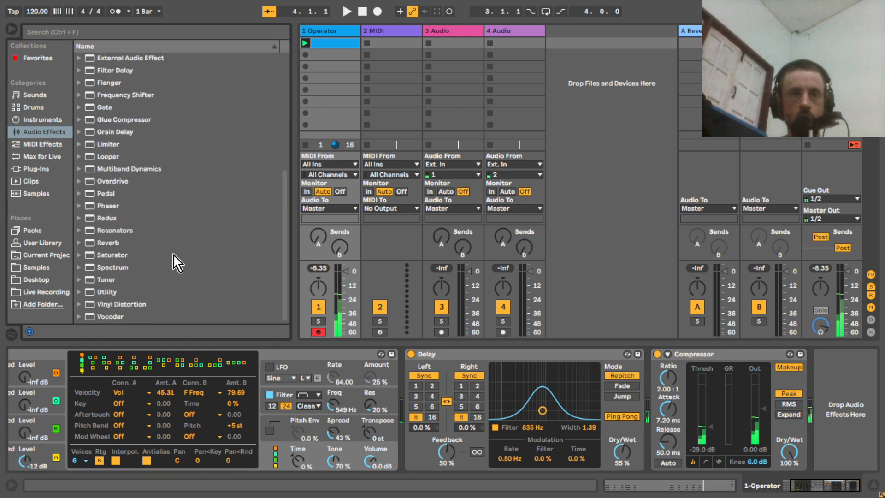
click(102, 242)
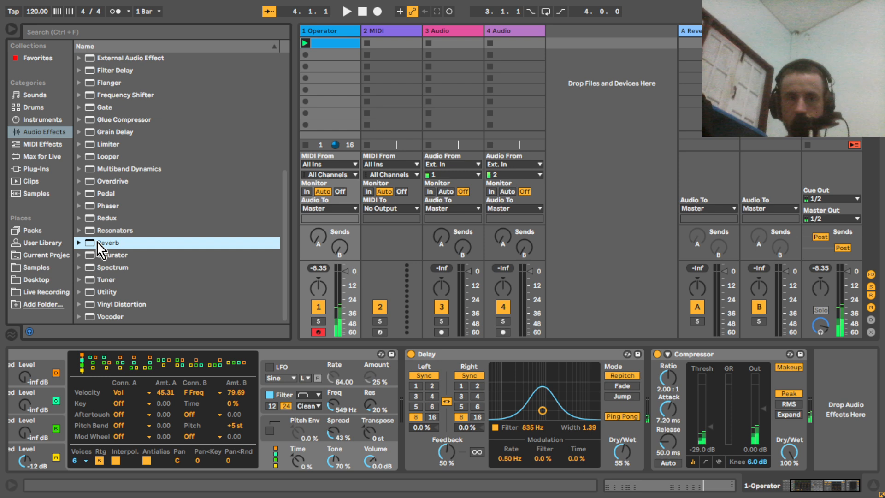
drag(97, 242, 699, 403)
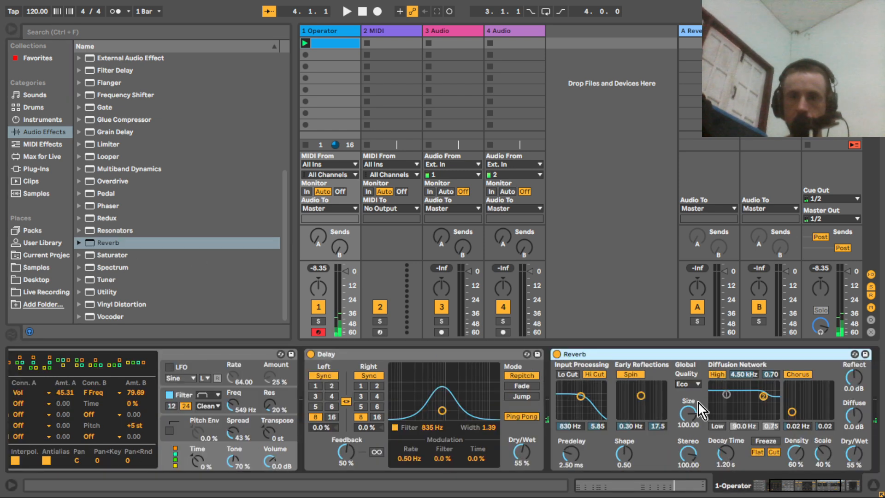
- Load the Large Hall preset into the Reverb and set its Dry/Wet to 36%
click(854, 354)
drag(287, 172, 283, 267)
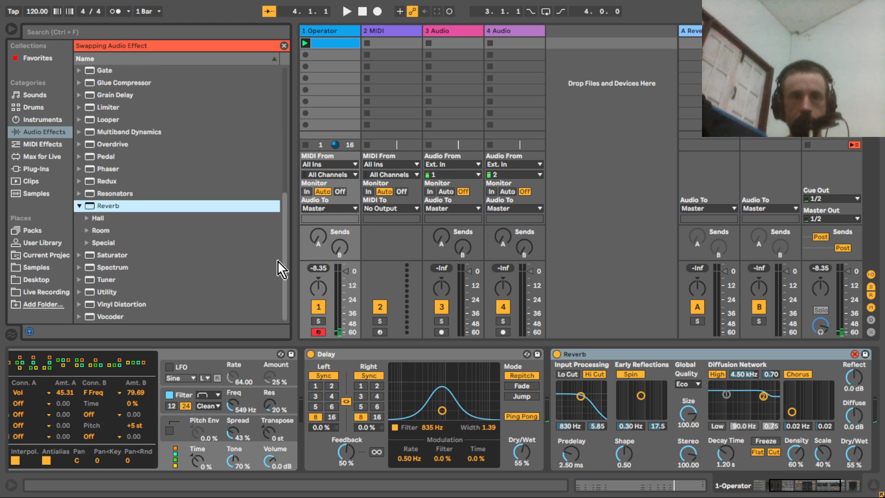
click(87, 218)
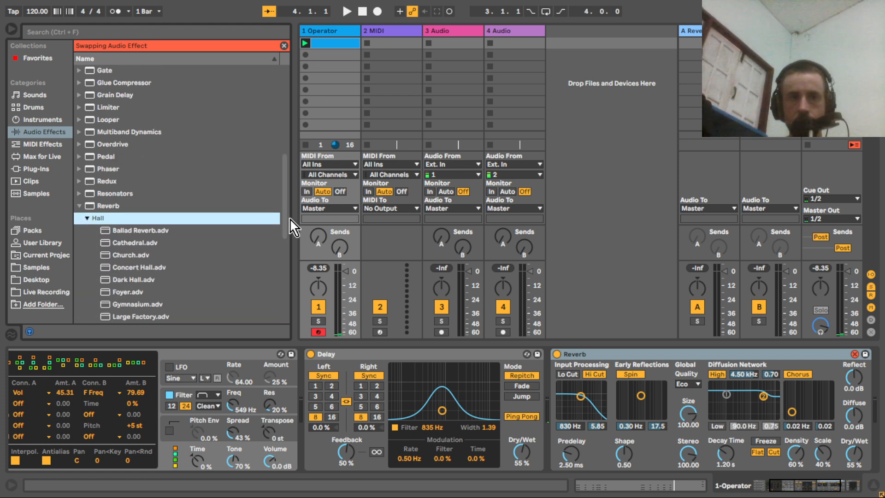
drag(286, 216, 292, 247)
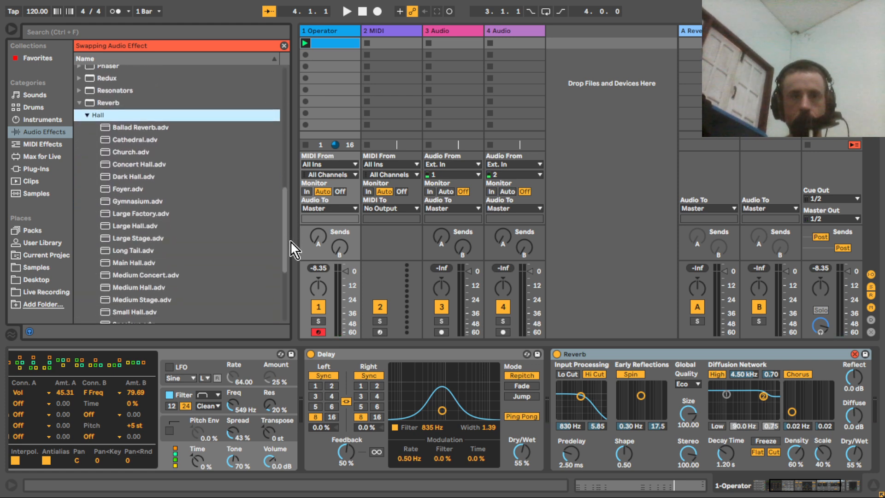
double_click(122, 225)
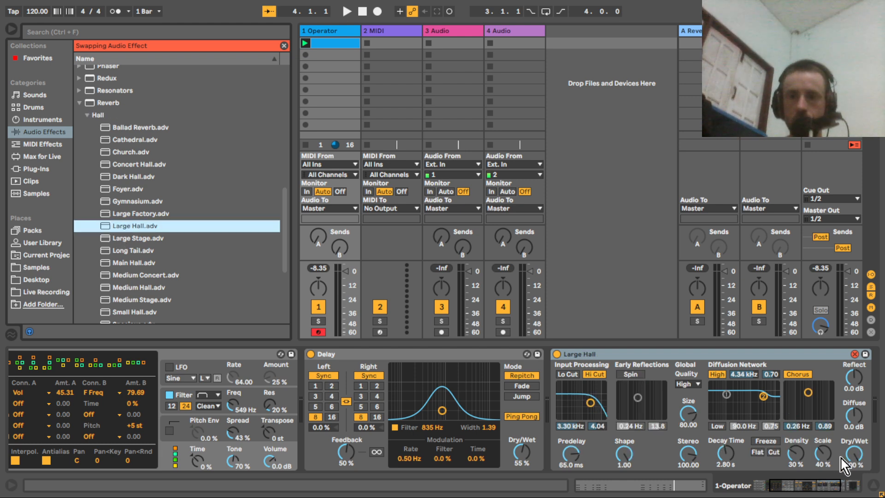
drag(854, 454, 854, 477)
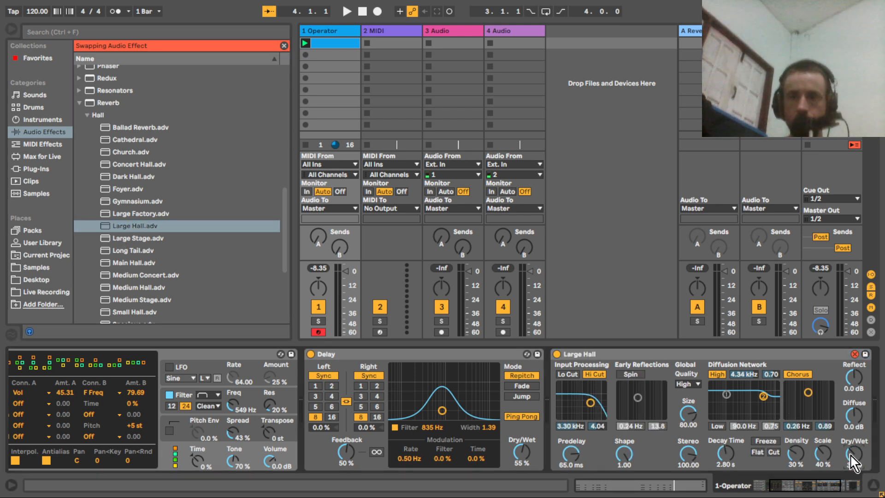
- During playback, enable both Lo Cut and Hi Cut on the Reverb and set its input filter to 2.31 kHz with width 5.81
key(space)
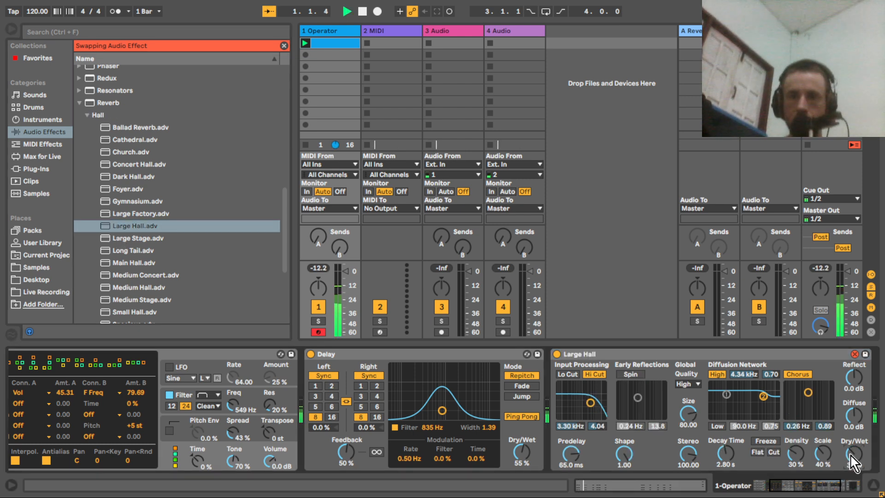
click(595, 379)
click(574, 374)
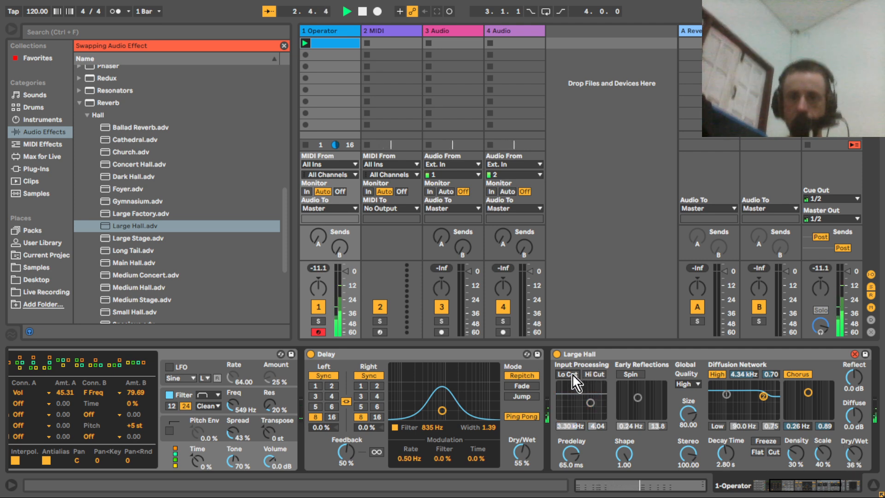
click(595, 374)
drag(590, 402, 588, 397)
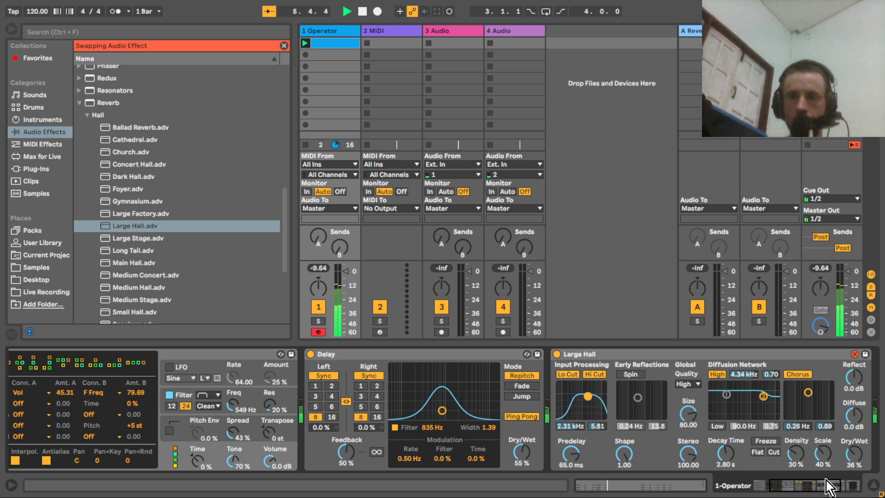
- Lower the Compressor's threshold to -36.5 dB while the clip plays
click(808, 490)
drag(806, 485, 859, 487)
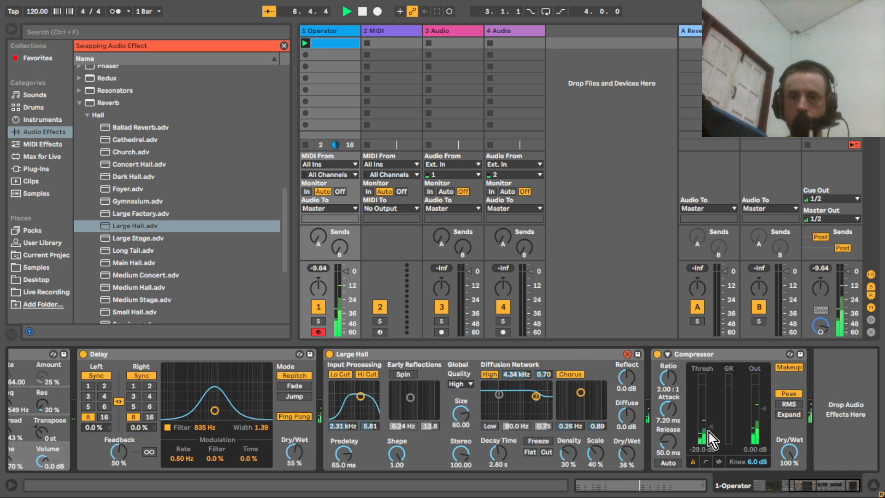
drag(709, 428, 710, 429)
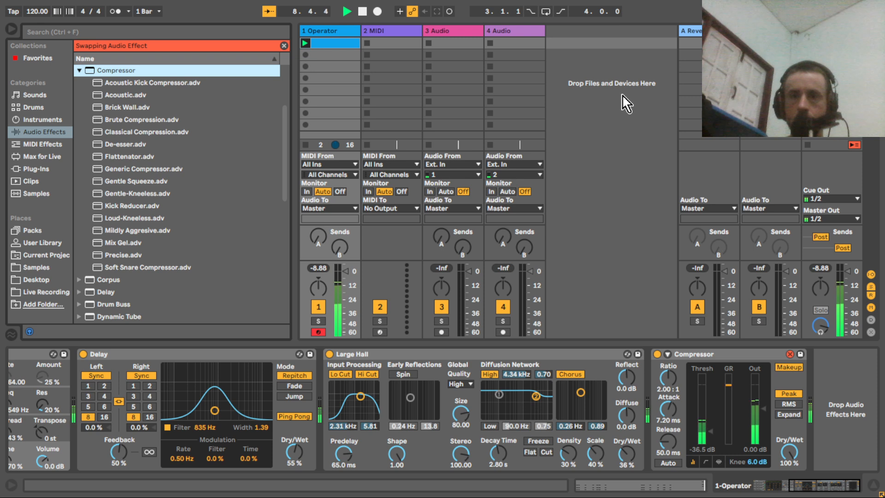
mouse_move(844, 491)
mouse_down()
mouse_move(804, 491)
mouse_move(848, 491)
mouse_up()
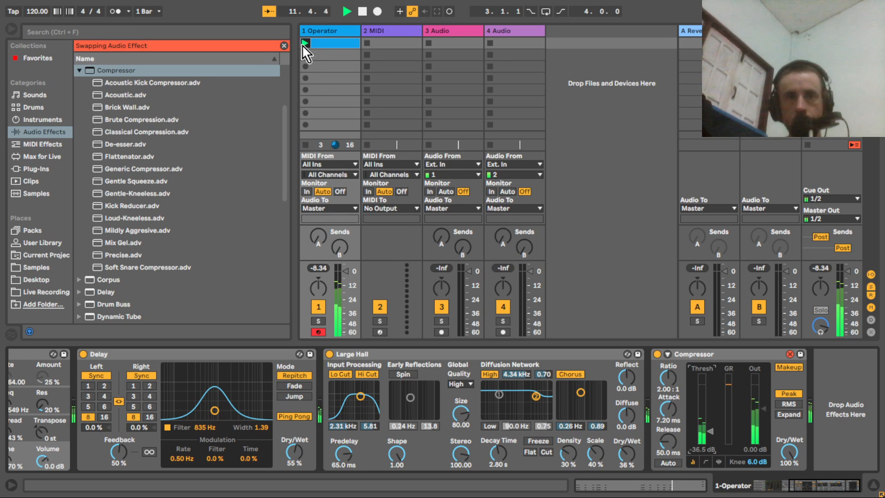
- Leave preset swapping and add an EQ Eight at the end of the device chain, after the Compressor
click(284, 45)
drag(285, 58, 291, 20)
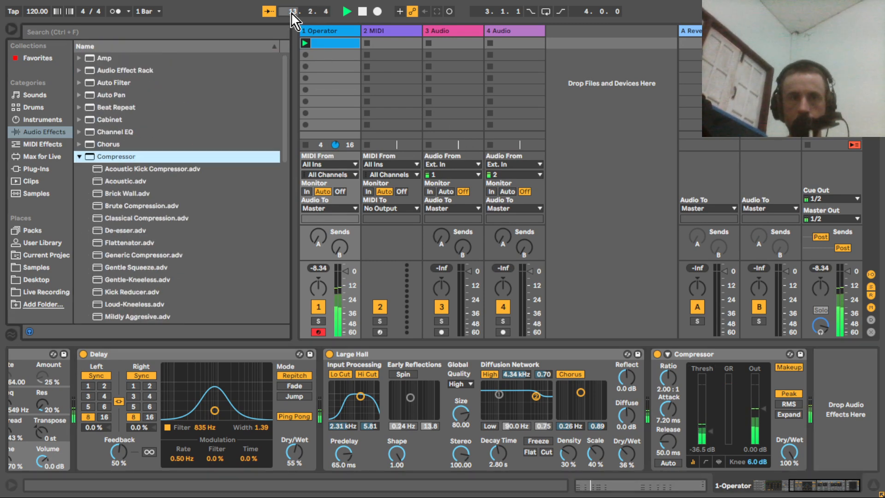
click(80, 157)
click(104, 230)
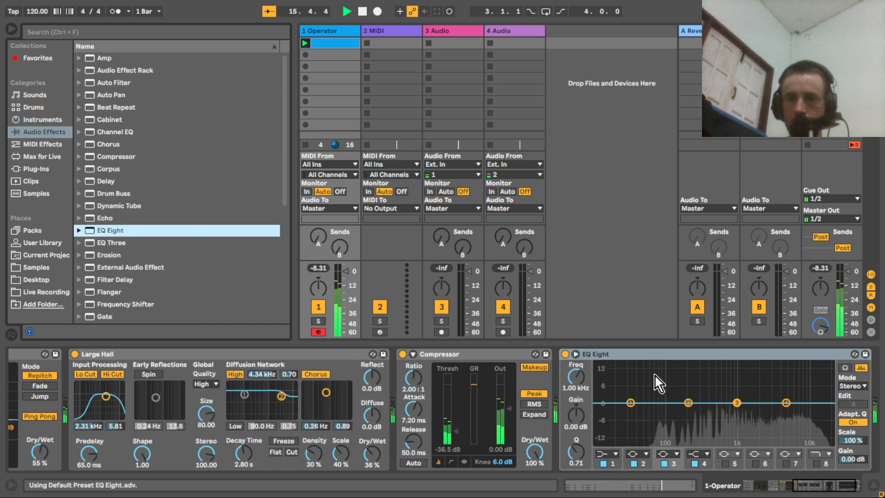
- Cut EQ Eight band 2 to -4.83 dB at 111 Hz and move the EQ between the Reverb and the Compressor
drag(688, 403, 672, 414)
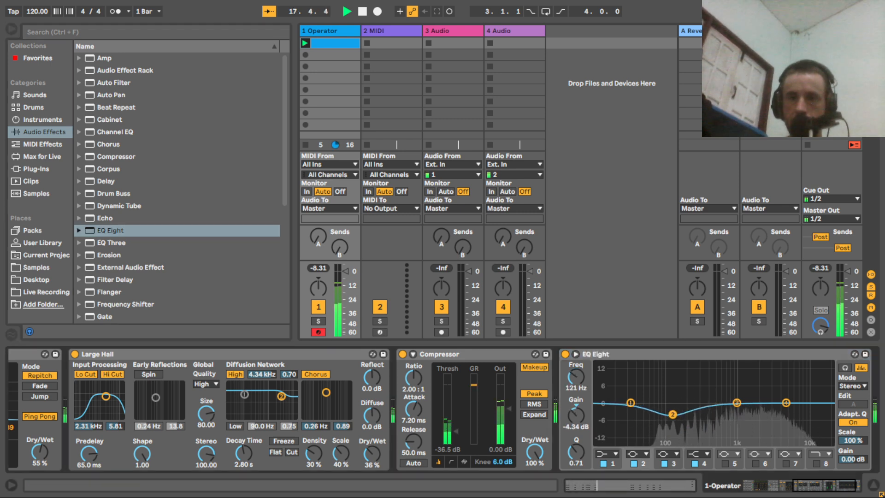
click(629, 355)
drag(464, 361, 466, 367)
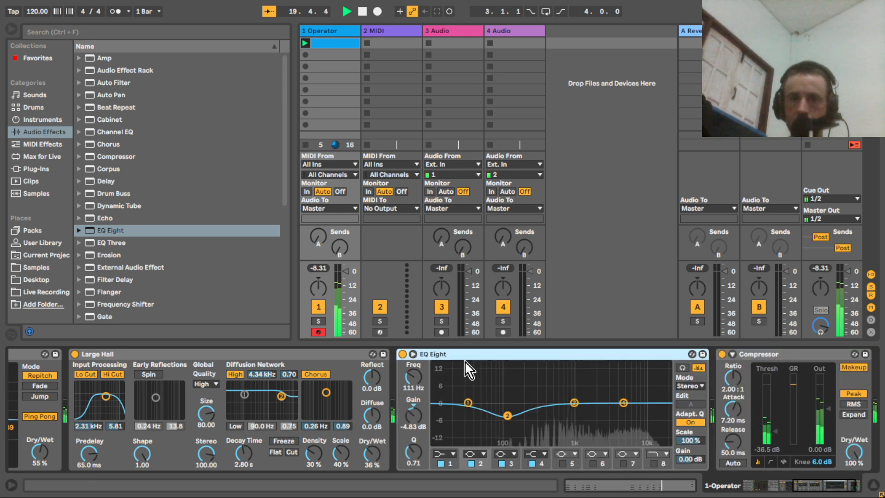
- Go back to Operator, show its filter envelope, and shorten the envelope's decay to 189 ms
drag(840, 492, 759, 493)
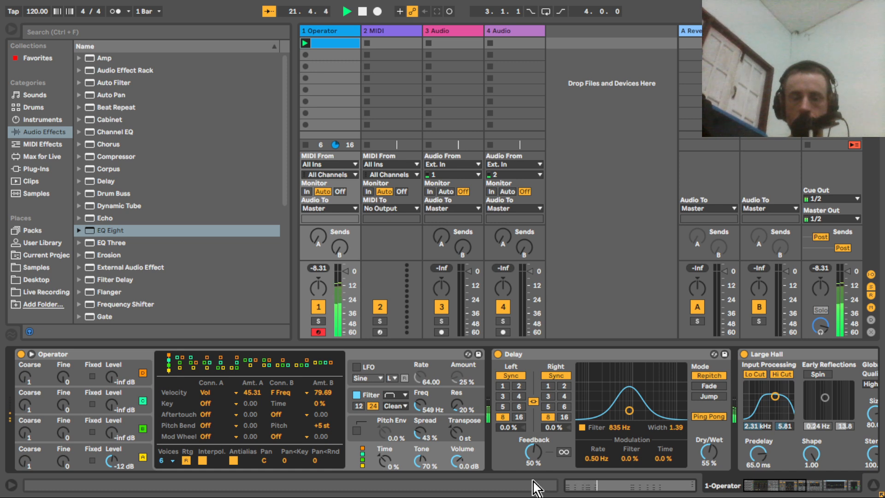
click(373, 402)
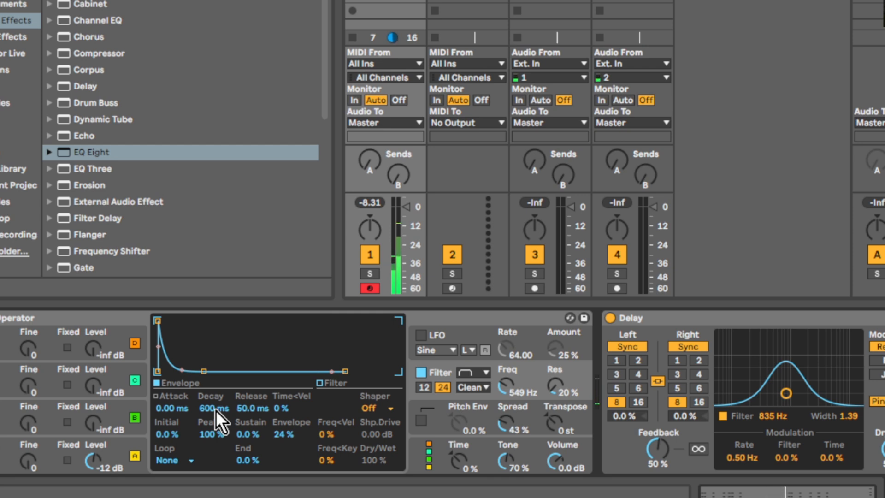
mouse_move(215, 410)
mouse_down()
mouse_move(216, 387)
mouse_move(216, 421)
mouse_move(216, 411)
mouse_up()
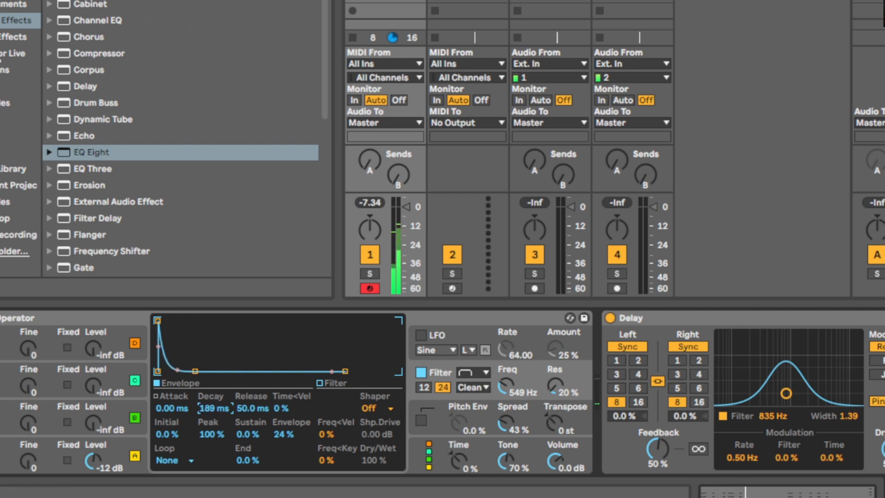
- Insert the Max for Live LFO audio effect between Operator and the Delay
click(19, 54)
click(50, 0)
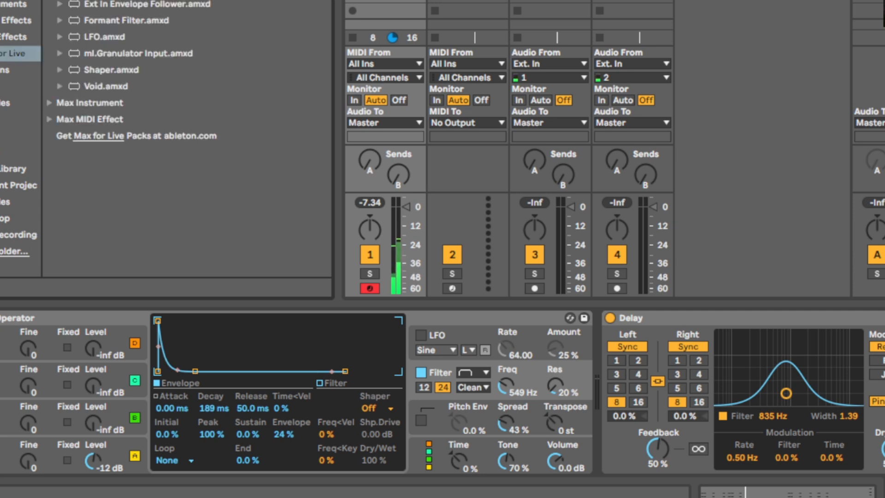
drag(124, 37, 608, 332)
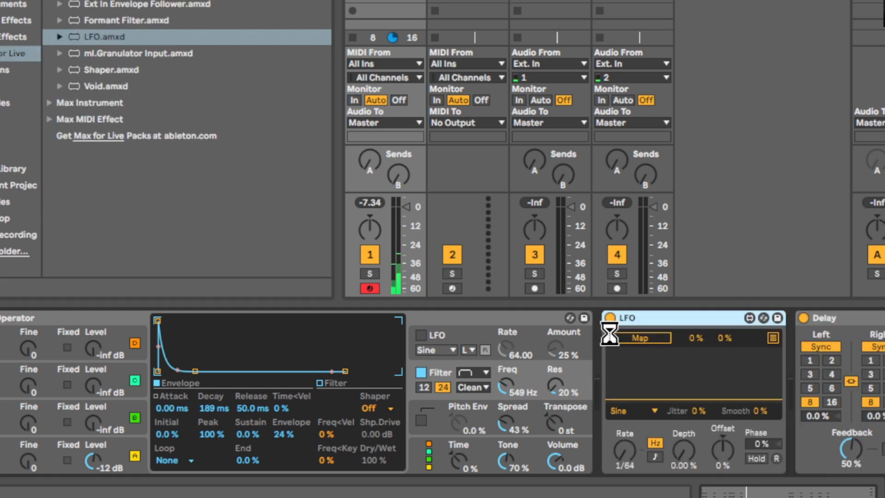
- Map the LFO to Operator's filter envelope decay, with depth 24.4% and offset -21%
click(639, 339)
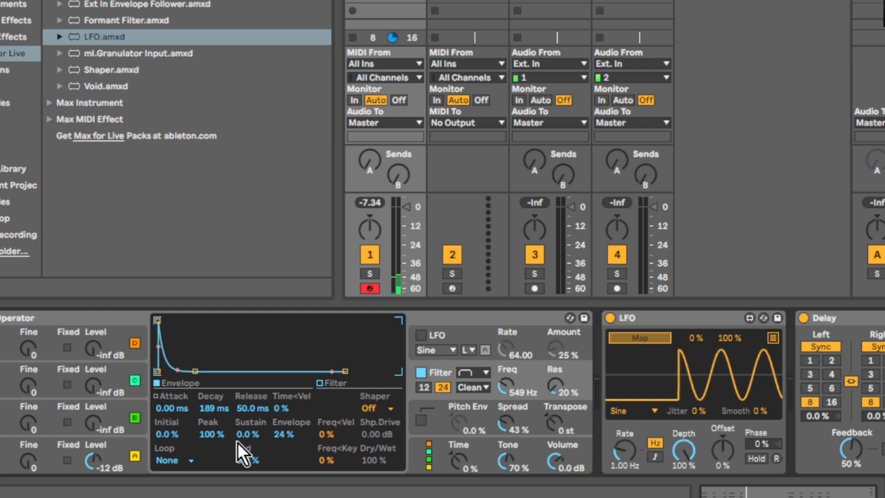
click(209, 409)
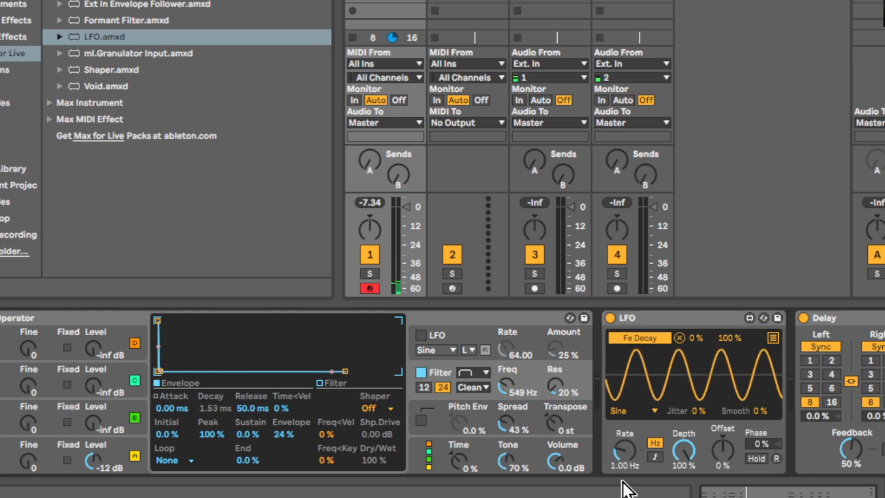
drag(691, 458, 691, 479)
mouse_move(735, 458)
mouse_down()
mouse_move(715, 484)
mouse_move(687, 464)
mouse_move(727, 461)
mouse_move(727, 453)
mouse_up()
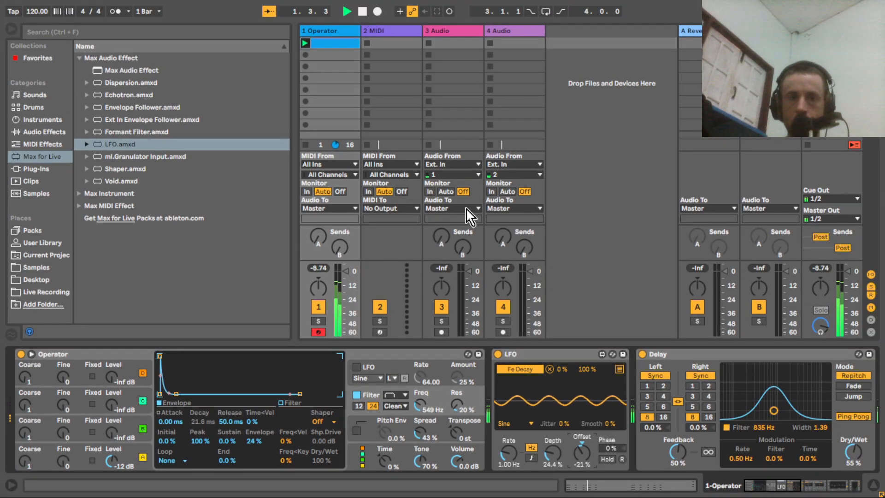
- Review the effects chain, set the Delay's filter modulation to 28%, and return to Operator
drag(777, 491, 839, 493)
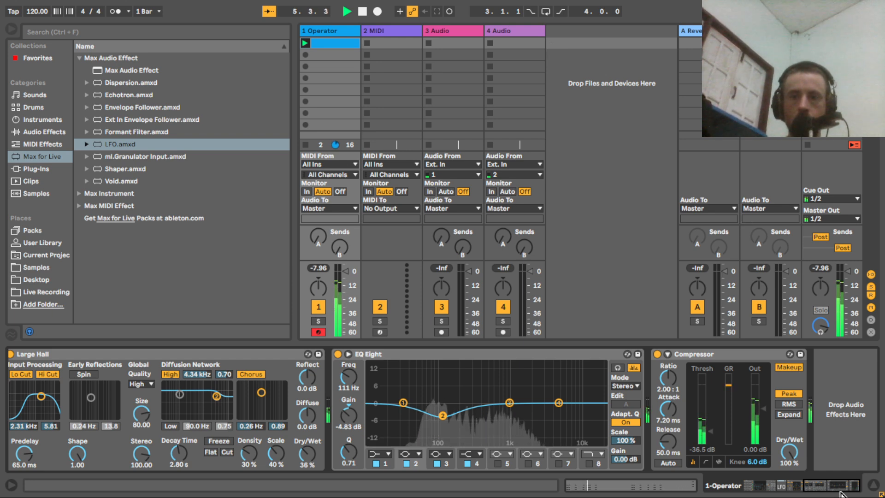
click(799, 489)
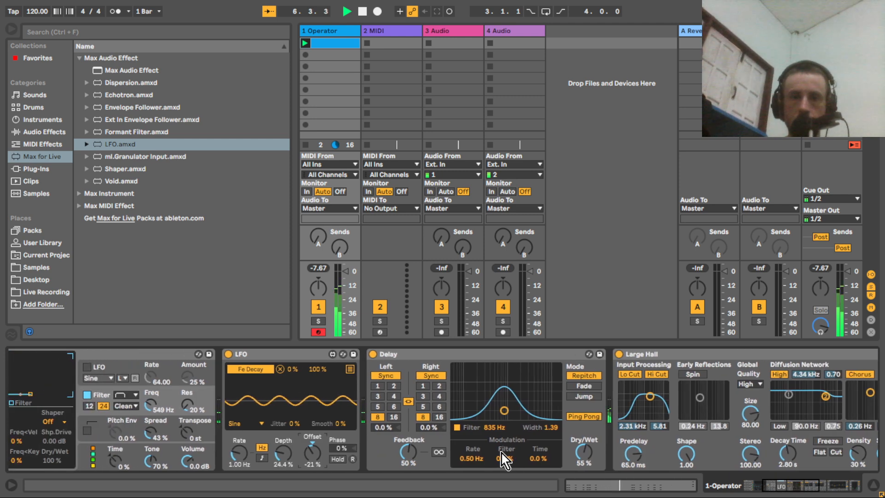
drag(503, 459, 503, 445)
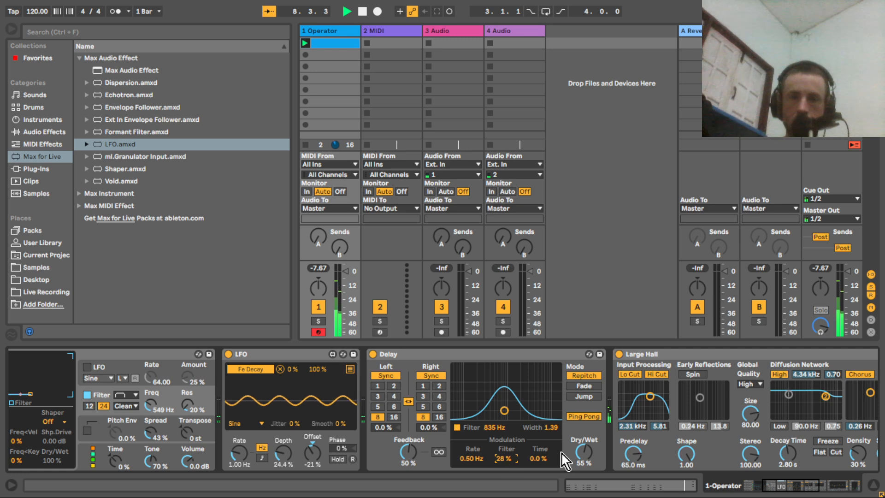
drag(794, 489, 741, 490)
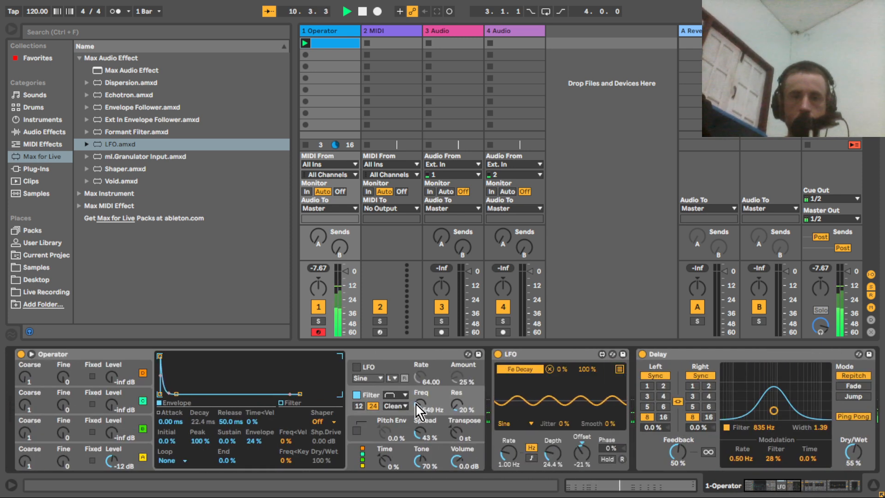